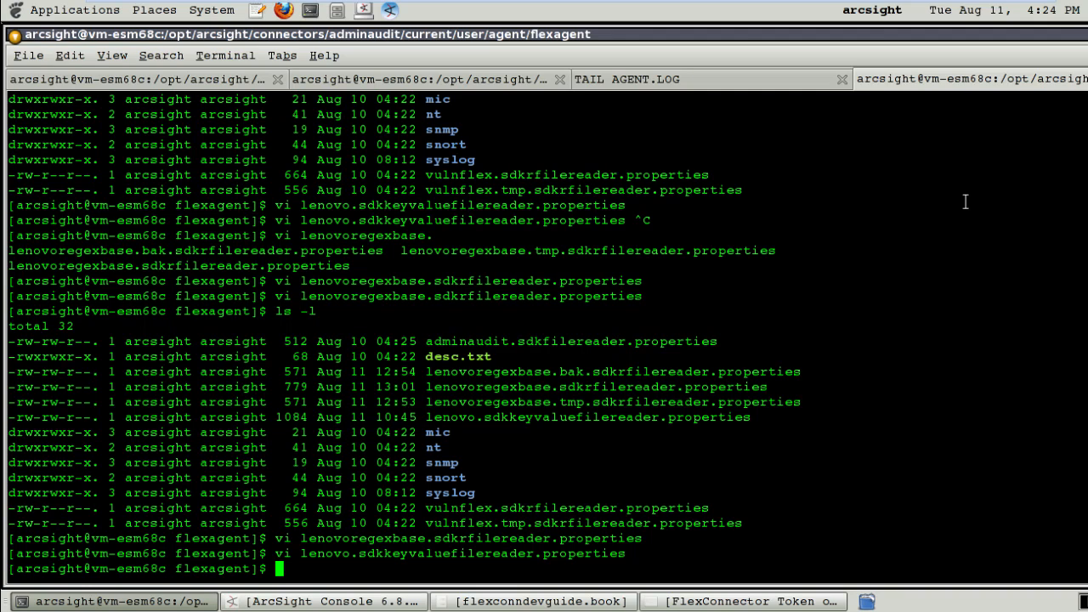
Climb from flexagent up through agent, user, current and adminaudit to the connectors folder, listing contents along the way.
{"action": "type", "text": "cd .."}
{"action": "key", "text": "Return"}
{"action": "type", "text": "ls -l"}
{"action": "key", "text": "Return"}
{"action": "type", "text": "cd .."}
{"action": "key", "text": "Return"}
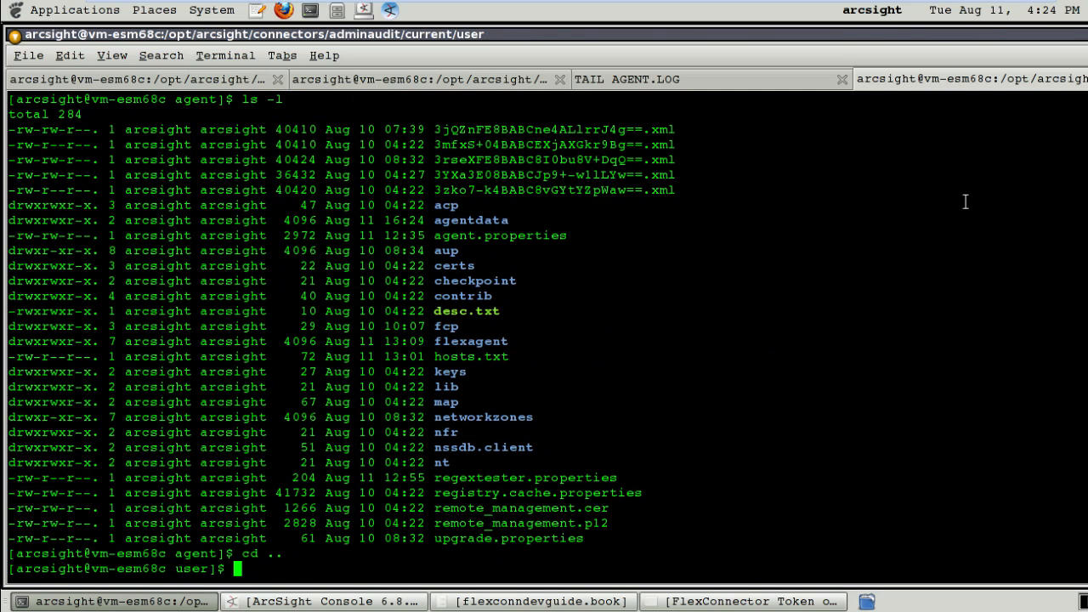
{"action": "type", "text": "cd .."}
{"action": "key", "text": "Return"}
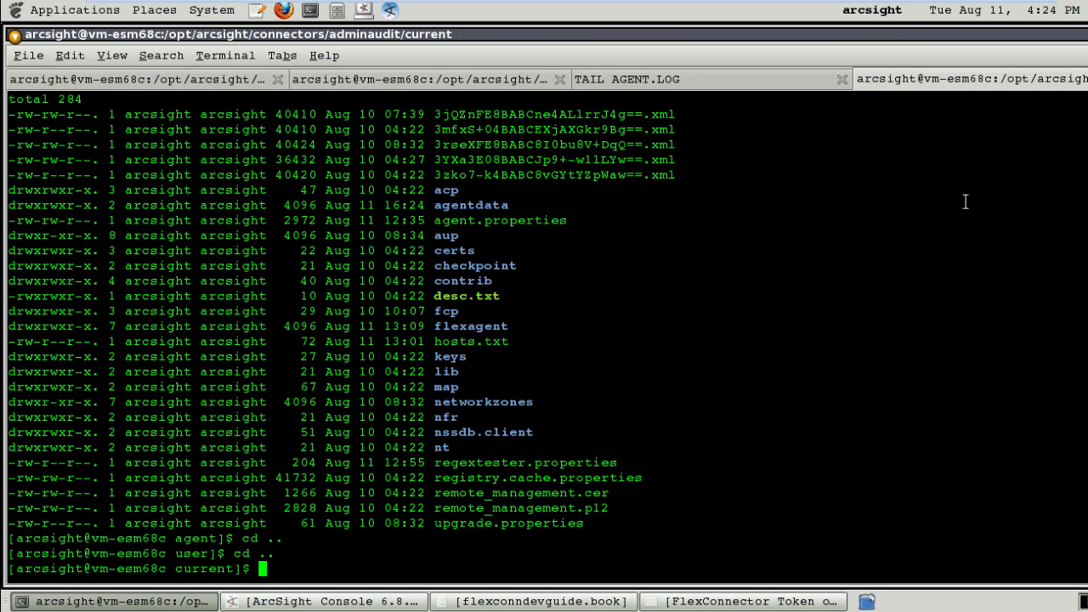
{"action": "type", "text": "cd .."}
{"action": "key", "text": "Return"}
{"action": "type", "text": "ls -l"}
{"action": "key", "text": "Return"}
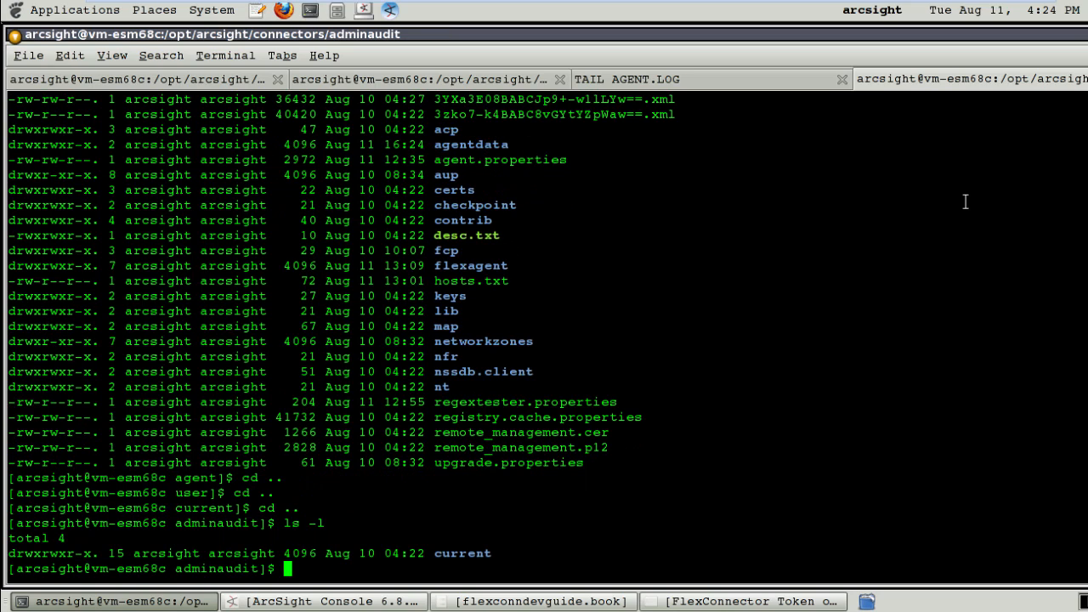
{"action": "type", "text": "cd .."}
{"action": "key", "text": "Return"}
{"action": "type", "text": "ls -l"}
{"action": "key", "text": "Return"}
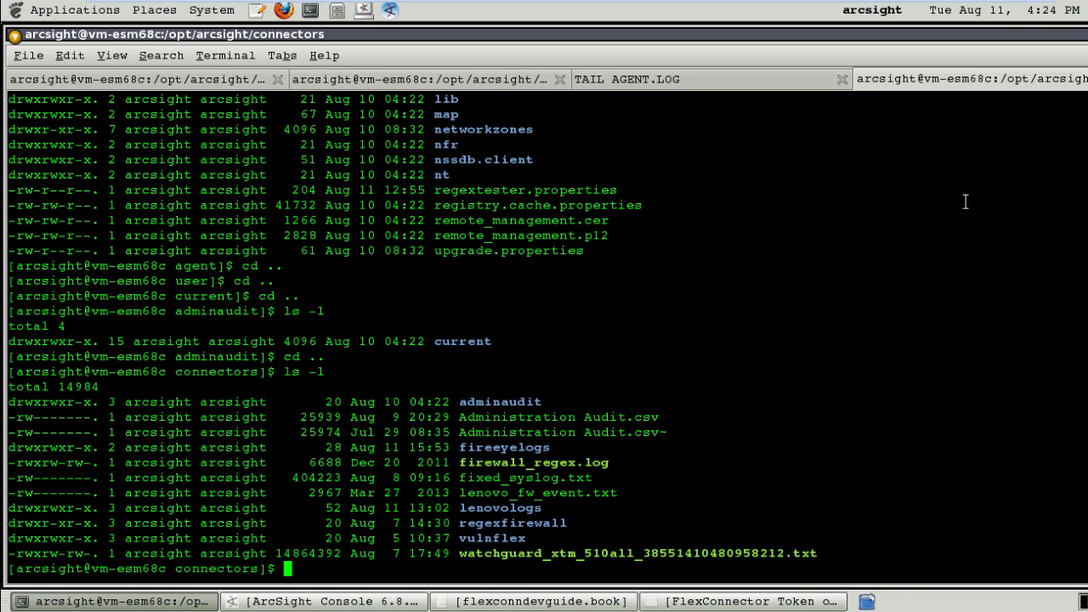
Enter fireeyelogs, list its files, and open FireEye-CEF.LOG in vi.
{"action": "type", "text": "cd firee"}
{"action": "key", "text": "Tab"}
{"action": "key", "text": "Return"}
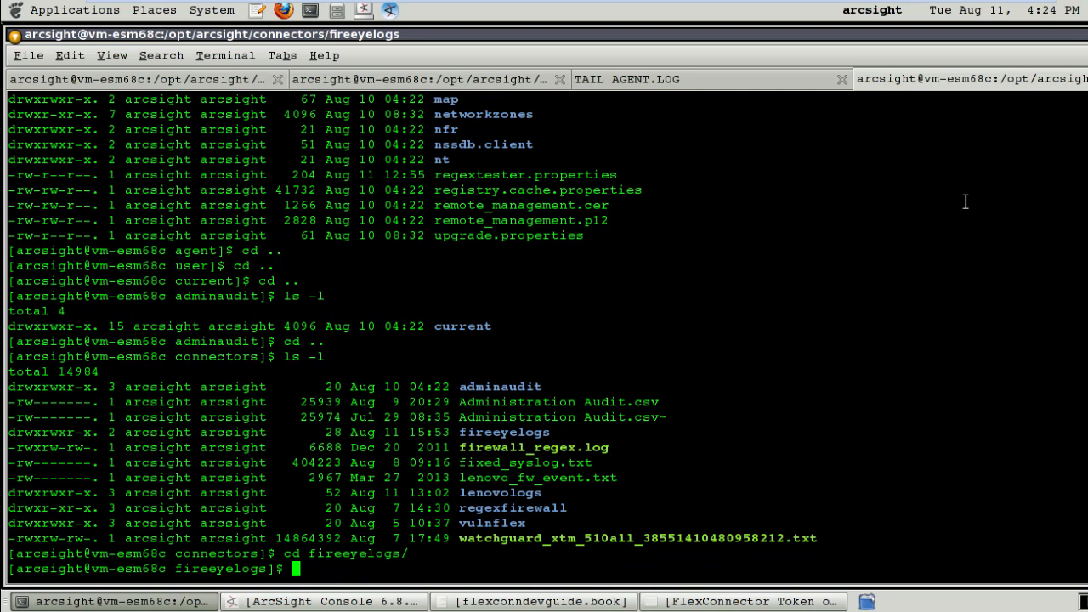
{"action": "type", "text": "ls -l"}
{"action": "key", "text": "Return"}
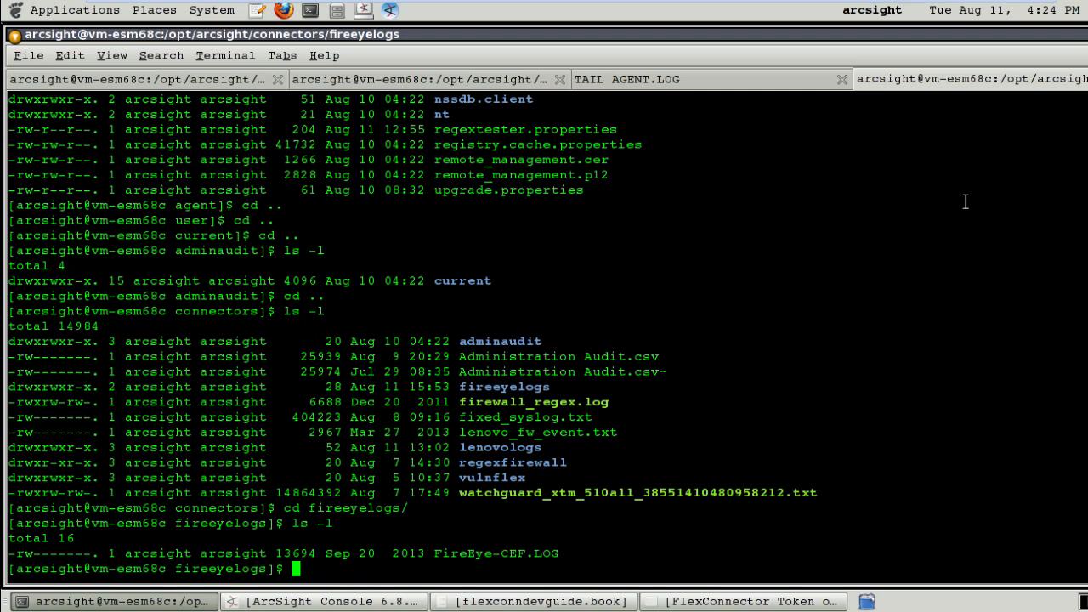
{"action": "type", "text": "vi F"}
{"action": "key", "text": "Tab"}
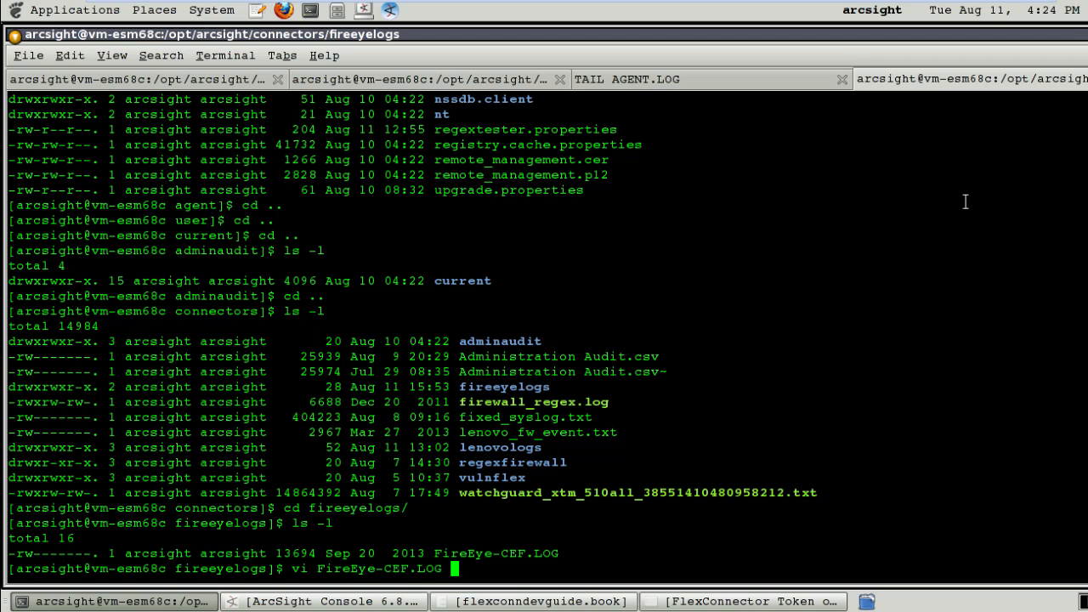
{"action": "key", "text": "Return"}
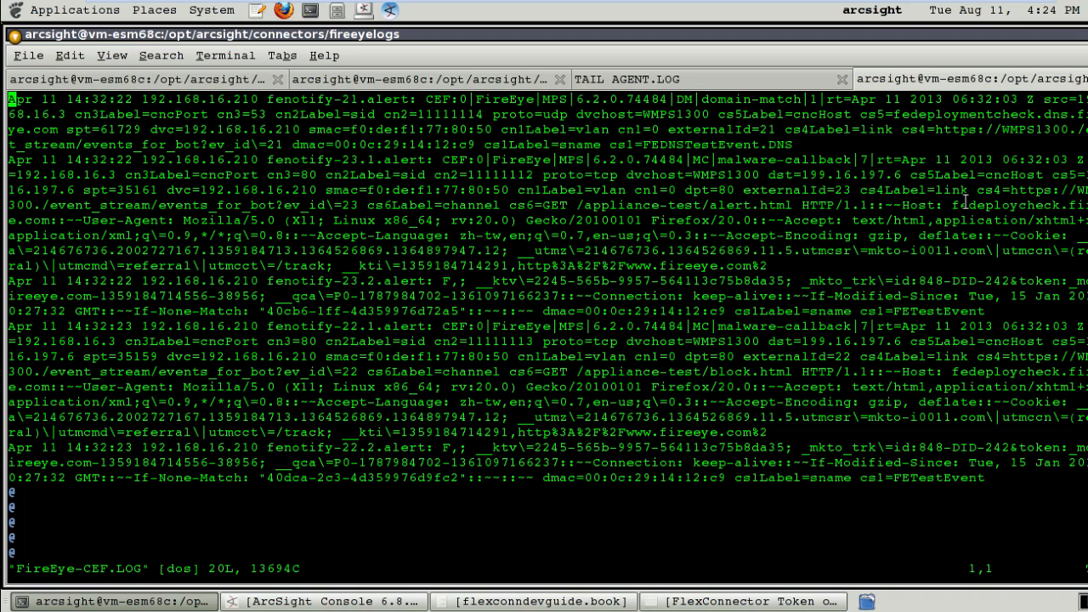
Search the log for 'file' and inspect the filePath URL value in the CEF records.
{"action": "type", "text": "/file"}
{"action": "key", "text": "Return"}
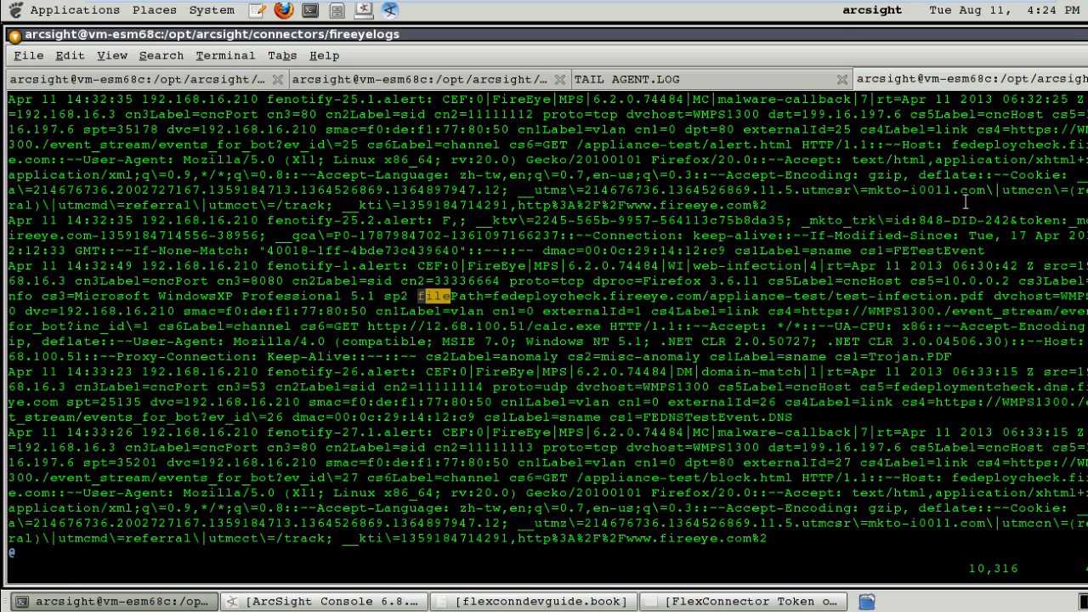
{"action": "key", "text": "Right"}
{"action": "key", "text": "Right"}
{"action": "key", "text": "Right"}
{"action": "key", "text": "Right"}
{"action": "key", "text": "Right"}
{"action": "key", "text": "Right"}
{"action": "key", "text": "Right"}
{"action": "key", "text": "Right"}
{"action": "key", "text": "Right"}
{"action": "key", "text": "Right"}
{"action": "key", "text": "Right"}
{"action": "key", "text": "Right"}
{"action": "key", "text": "Right"}
{"action": "key", "text": "Right"}
{"action": "key", "text": "Right"}
{"action": "key", "text": "Right"}
{"action": "key", "text": "Right"}
{"action": "key", "text": "Right"}
{"action": "key", "text": "Right"}
{"action": "key", "text": "Right"}
{"action": "key", "text": "Right"}
{"action": "key", "text": "Right"}
{"action": "key", "text": "Right"}
{"action": "key", "text": "Right"}
{"action": "key", "text": "Right"}
{"action": "key", "text": "Right"}
{"action": "key", "text": "Right"}
{"action": "key", "text": "Right"}
{"action": "key", "text": "Right"}
{"action": "key", "text": "Right"}
{"action": "key", "text": "Right"}
{"action": "key", "text": "Right"}
{"action": "key", "text": "Right"}
{"action": "key", "text": "Right"}
{"action": "key", "text": "Right"}
{"action": "key", "text": "Right"}
{"action": "key", "text": "Right"}
{"action": "key", "text": "Right"}
{"action": "key", "text": "Right"}
{"action": "key", "text": "Right"}
{"action": "key", "text": "Right"}
{"action": "key", "text": "Right"}
{"action": "key", "text": "Right"}
{"action": "key", "text": "Right"}
{"action": "key", "text": "Right"}
{"action": "key", "text": "Right"}
{"action": "key", "text": "Right"}
{"action": "key", "text": "Right"}
{"action": "key", "text": "Left"}
{"action": "key", "text": "Left"}
{"action": "key", "text": "Left"}
{"action": "key", "text": "Left"}
{"action": "key", "text": "Left"}
{"action": "key", "text": "Left"}
{"action": "key", "text": "Left"}
{"action": "key", "text": "Left"}
{"action": "key", "text": "Left"}
{"action": "key", "text": "Left"}
{"action": "key", "text": "Left"}
{"action": "key", "text": "Left"}
{"action": "key", "text": "Left"}
{"action": "key", "text": "Left"}
{"action": "key", "text": "Left"}
{"action": "key", "text": "Left"}
{"action": "key", "text": "Left"}
{"action": "key", "text": "Left"}
{"action": "key", "text": "Left"}
{"action": "key", "text": "Left"}
{"action": "key", "text": "Left"}
{"action": "key", "text": "Left"}
{"action": "key", "text": "Left"}
{"action": "key", "text": "Left"}
{"action": "key", "text": "Left"}
{"action": "key", "text": "Left"}
{"action": "key", "text": "Left"}
{"action": "key", "text": "Left"}
{"action": "key", "text": "Left"}
{"action": "key", "text": "Left"}
{"action": "key", "text": "Left"}
{"action": "key", "text": "Left"}
{"action": "key", "text": "Left"}
{"action": "key", "text": "Left"}
{"action": "key", "text": "Left"}
{"action": "key", "text": "Left"}
{"action": "key", "text": "Left"}
{"action": "key", "text": "Left"}
{"action": "key", "text": "Left"}
{"action": "key", "text": "Left"}
{"action": "key", "text": "Right"}
{"action": "key", "text": "Right"}
{"action": "key", "text": "Right"}
{"action": "key", "text": "Right"}
{"action": "key", "text": "Right"}
{"action": "key", "text": "Right"}
{"action": "key", "text": "Right"}
{"action": "key", "text": "Right"}
{"action": "key", "text": "Right"}
{"action": "key", "text": "Right"}
{"action": "key", "text": "Right"}
{"action": "key", "text": "Right"}
{"action": "key", "text": "Right"}
{"action": "key", "text": "Right"}
{"action": "key", "text": "Right"}
{"action": "key", "text": "Right"}
{"action": "key", "text": "Right"}
{"action": "key", "text": "Right"}
{"action": "key", "text": "Right"}
{"action": "key", "text": "Right"}
{"action": "key", "text": "Right"}
{"action": "key", "text": "Right"}
{"action": "key", "text": "Right"}
{"action": "key", "text": "Right"}
{"action": "key", "text": "Right"}
{"action": "key", "text": "Right"}
{"action": "key", "text": "Right"}
{"action": "key", "text": "Right"}
{"action": "key", "text": "Right"}
{"action": "key", "text": "Right"}
{"action": "key", "text": "Right"}
{"action": "key", "text": "Right"}
{"action": "key", "text": "Right"}
{"action": "key", "text": "Right"}
{"action": "key", "text": "Right"}
{"action": "key", "text": "Right"}
{"action": "key", "text": "Right"}
{"action": "key", "text": "Right"}
{"action": "key", "text": "Right"}
{"action": "key", "text": "Right"}
{"action": "key", "text": "Right"}
{"action": "key", "text": "Right"}
{"action": "key", "text": "Right"}
{"action": "key", "text": "Left"}
{"action": "key", "text": "Left"}
{"action": "key", "text": "Left"}
{"action": "key", "text": "Left"}
{"action": "key", "text": "Left"}
{"action": "key", "text": "Left"}
{"action": "key", "text": "Left"}
{"action": "key", "text": "Left"}
{"action": "key", "text": "Left"}
{"action": "key", "text": "Left"}
{"action": "key", "text": "Left"}
{"action": "key", "text": "Left"}
{"action": "key", "text": "Left"}
{"action": "key", "text": "Left"}
{"action": "key", "text": "Left"}
{"action": "key", "text": "Left"}
{"action": "key", "text": "Left"}
{"action": "key", "text": "Left"}
{"action": "key", "text": "Left"}
{"action": "key", "text": "Left"}
{"action": "key", "text": "Left"}
{"action": "key", "text": "Left"}
{"action": "key", "text": "Left"}
{"action": "key", "text": "Left"}
{"action": "key", "text": "Left"}
{"action": "key", "text": "Left"}
{"action": "key", "text": "Left"}
{"action": "key", "text": "Left"}
{"action": "key", "text": "Left"}
{"action": "key", "text": "Left"}
{"action": "key", "text": "Left"}
{"action": "key", "text": "Left"}
{"action": "key", "text": "Left"}
{"action": "key", "text": "Left"}
{"action": "key", "text": "Left"}
{"action": "key", "text": "Left"}
{"action": "key", "text": "Left"}
{"action": "key", "text": "Left"}
{"action": "key", "text": "Left"}
{"action": "key", "text": "Left"}
{"action": "key", "text": "Up"}
{"action": "key", "text": "Up"}
{"action": "key", "text": "Up"}
{"action": "key", "text": "Up"}
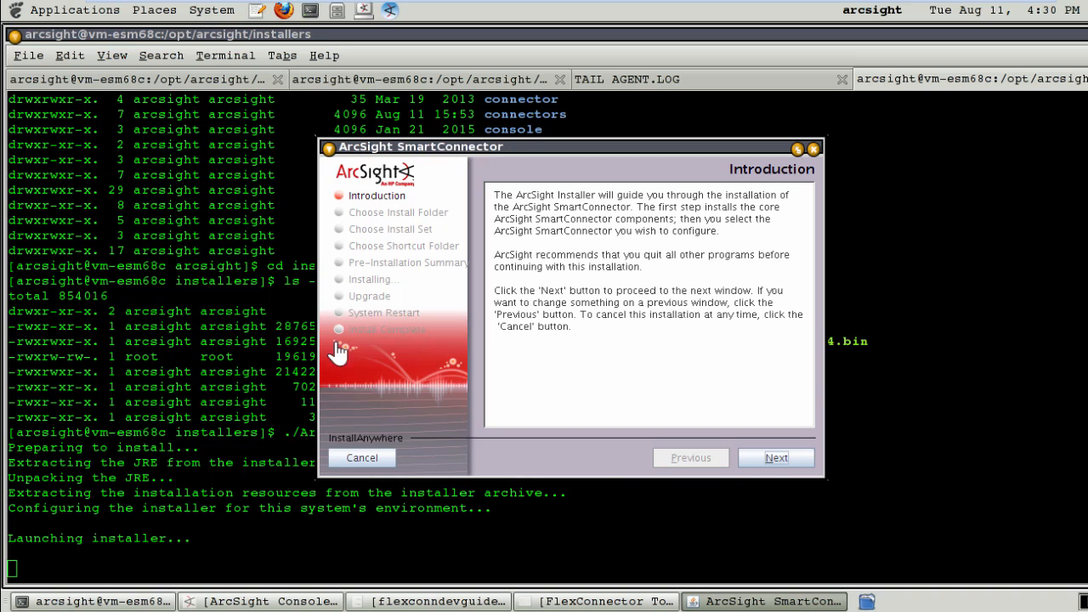
Install the SmartConnector into /opt/connectors/fireeyecef with the Typical install set.
{"action": "left_click", "coordinate": [767, 456]}
{"action": "left_click_drag", "start_coordinate": [706, 313], "coordinate": [493, 314]}
{"action": "type", "text": "/opt/c"}
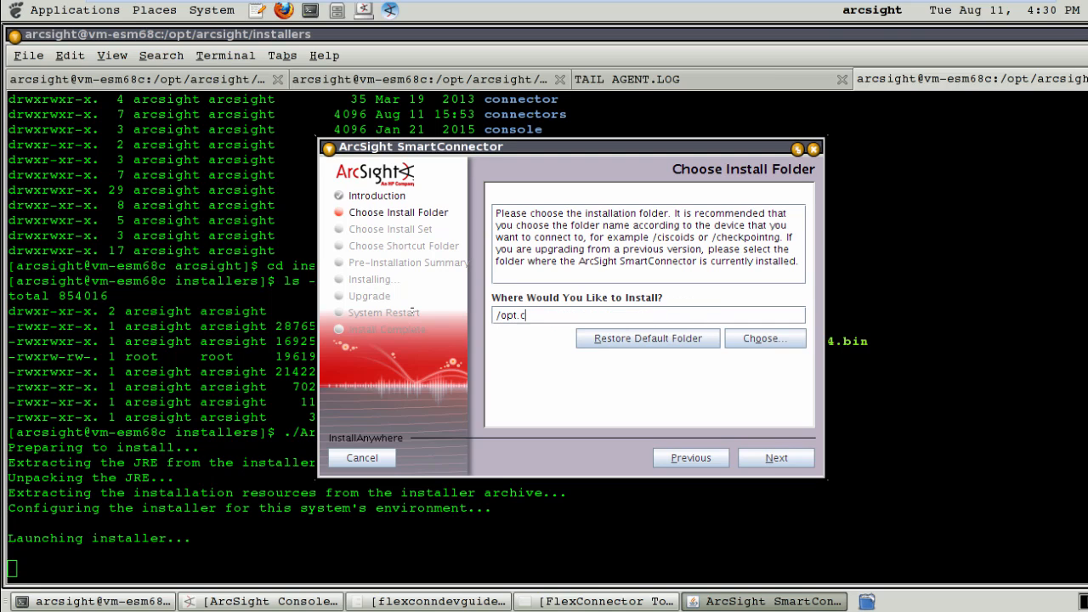
{"action": "type", "text": "onnectors/fl"}
{"action": "type", "text": "reeyecef"}
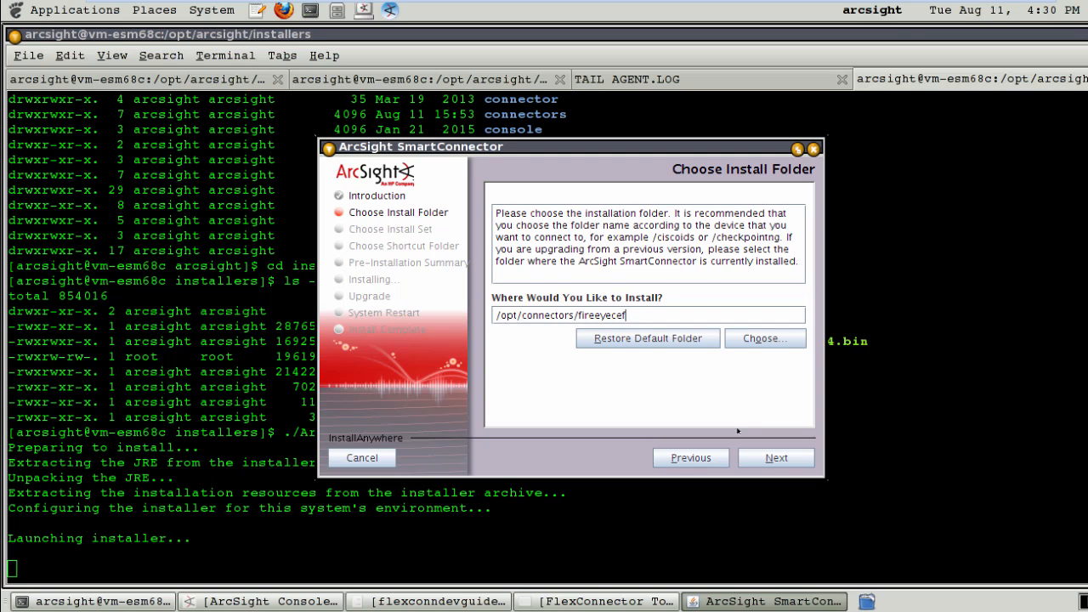
{"action": "key", "text": "Return"}
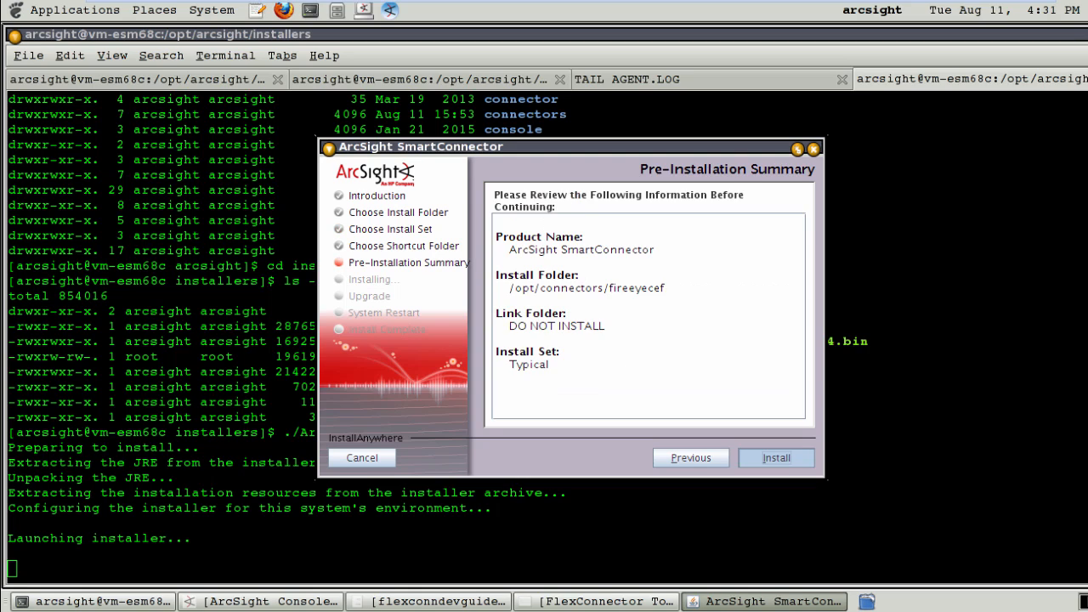
{"action": "key", "text": "Return"}
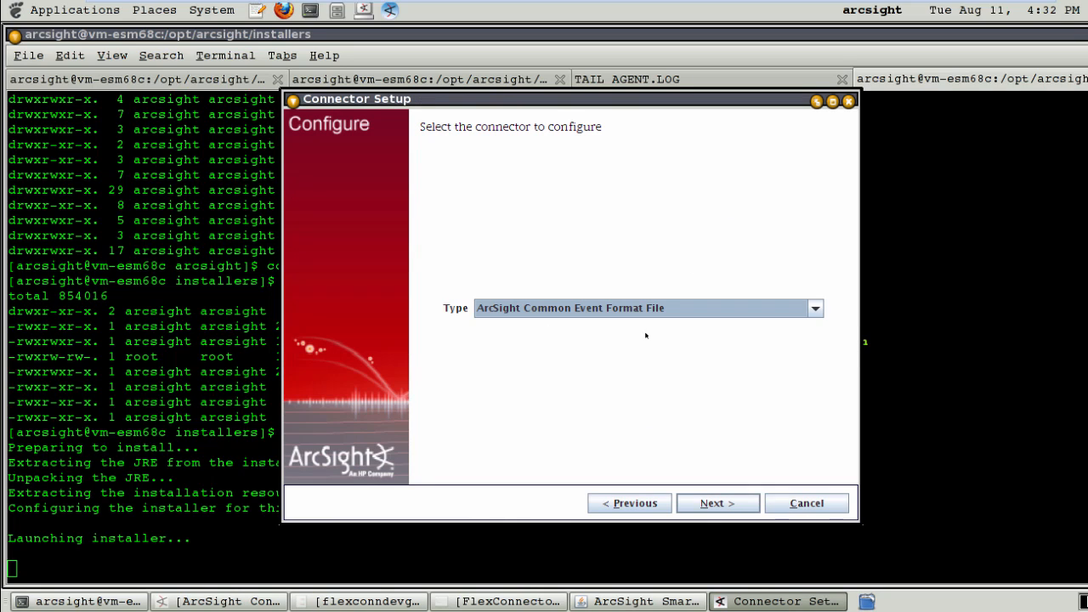
Choose the ArcSight Common Event Format File connector and select fireeyelogs/FireEye-CEF.LOG as its log file.
{"action": "left_click", "coordinate": [723, 505]}
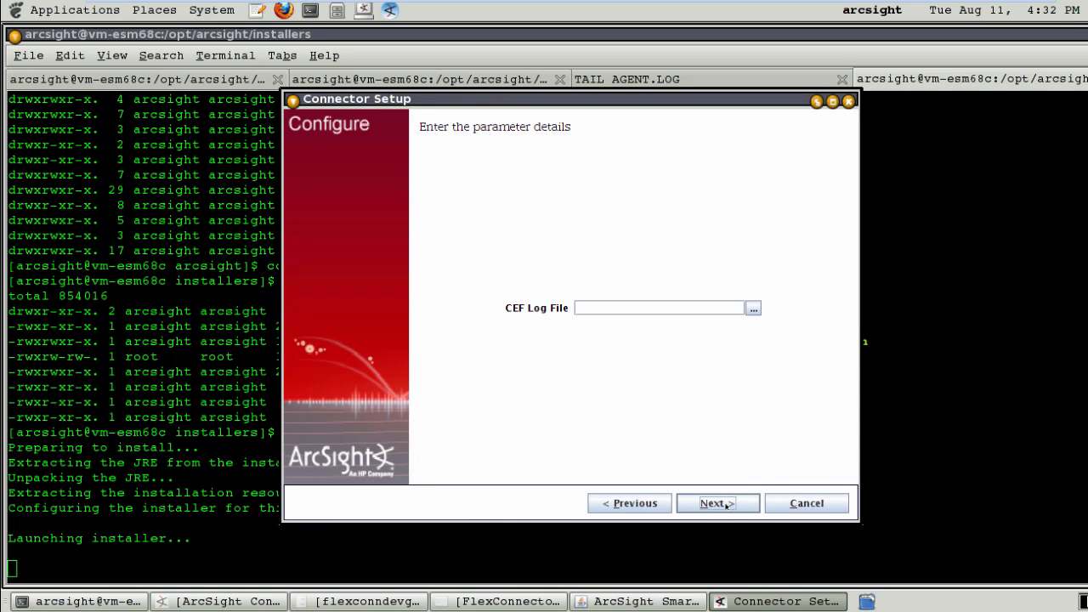
{"action": "left_click", "coordinate": [754, 308]}
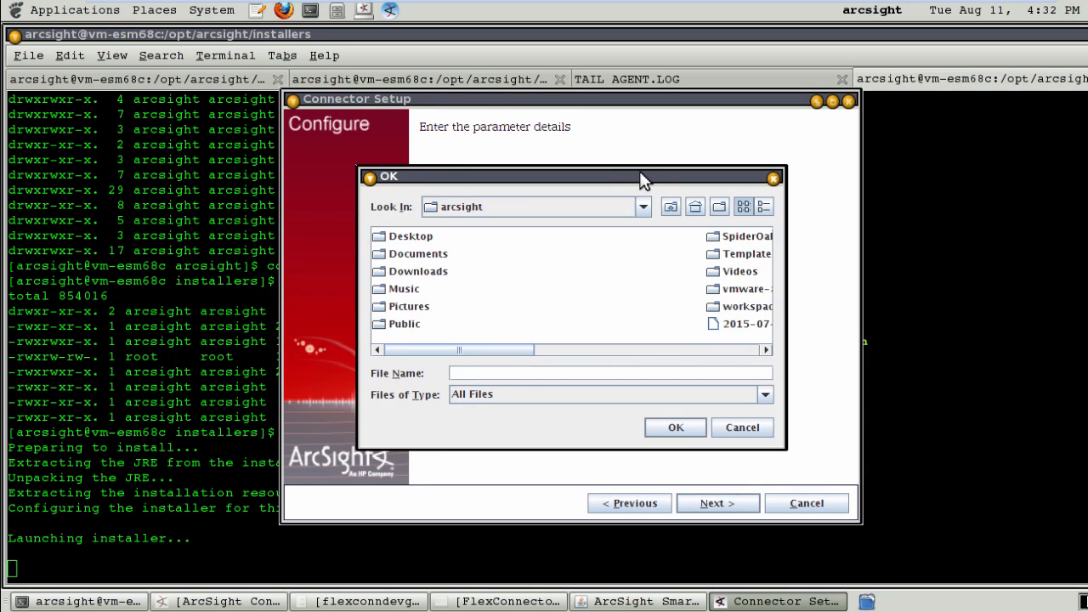
{"action": "left_click", "coordinate": [643, 207]}
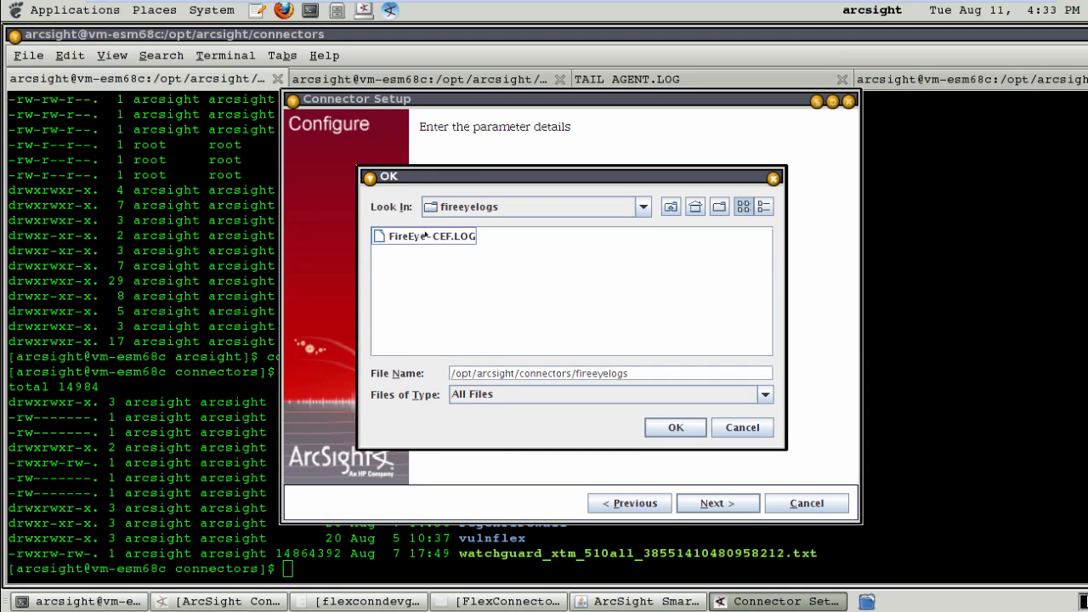
{"action": "left_click", "coordinate": [417, 239]}
{"action": "left_click", "coordinate": [676, 428]}
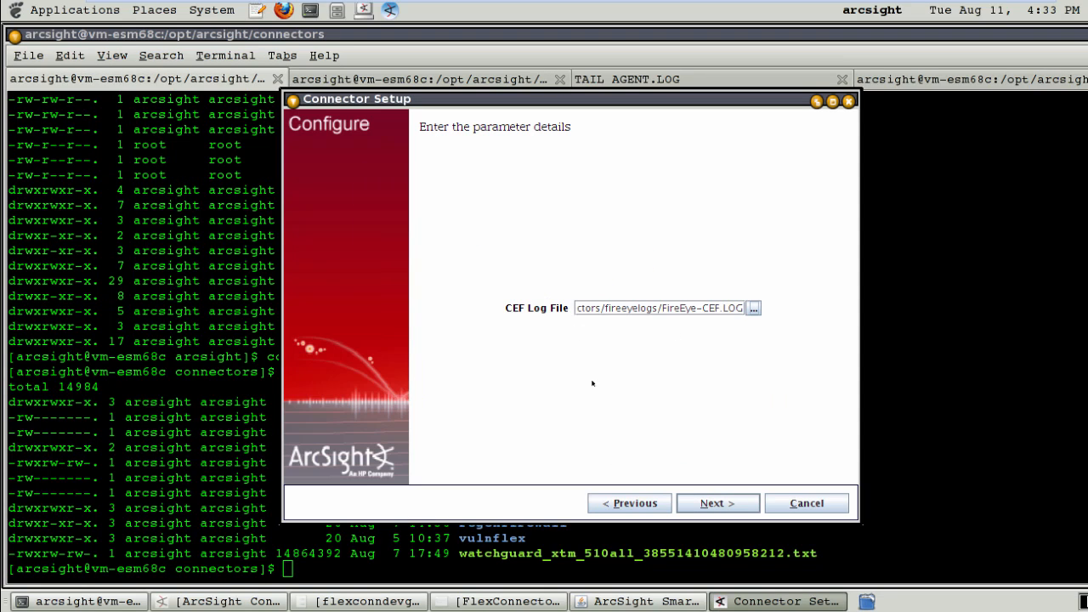
{"action": "left_click", "coordinate": [704, 504]}
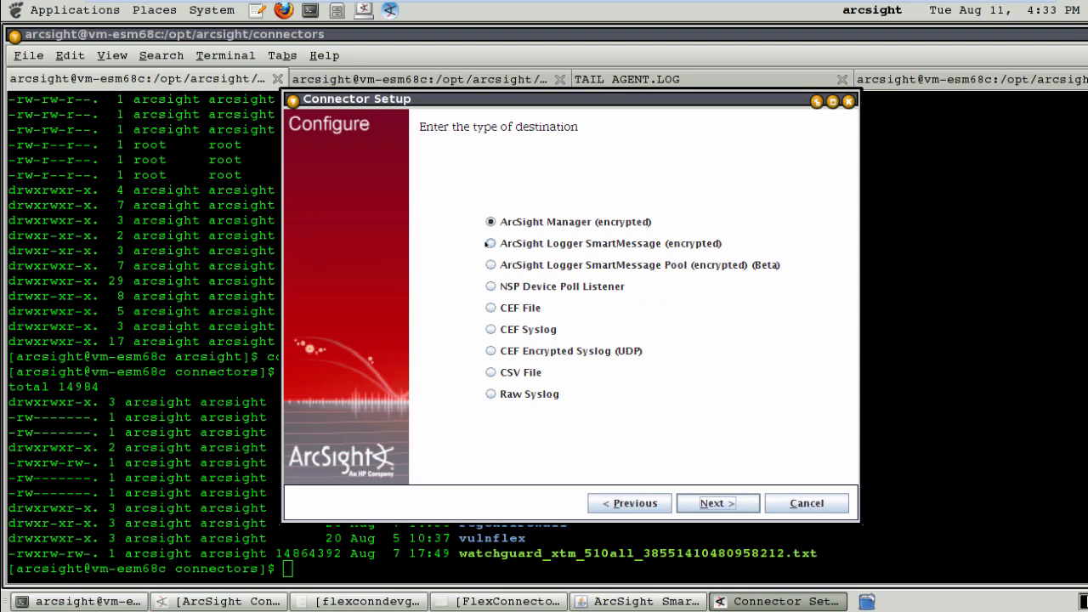
Target ArcSight Manager vm-esm68c with user admin and the account password.
{"action": "left_click", "coordinate": [702, 501]}
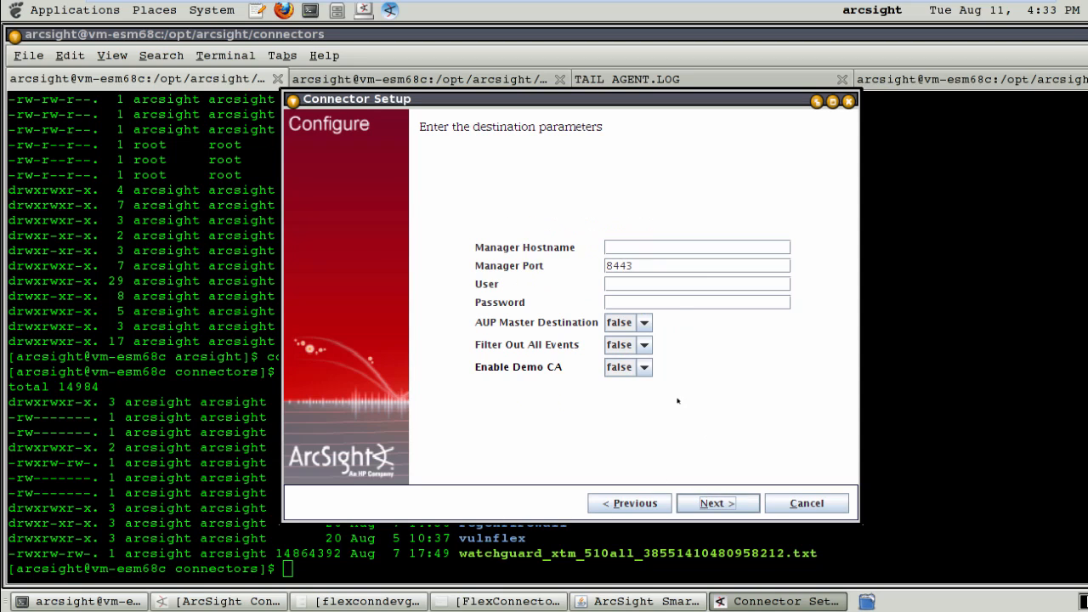
{"action": "left_click", "coordinate": [630, 246]}
{"action": "type", "text": "vm-esm68c"}
{"action": "key", "text": "Tab"}
{"action": "type", "text": "admin"}
{"action": "key", "text": "Tab"}
{"action": "type", "text": "password"}
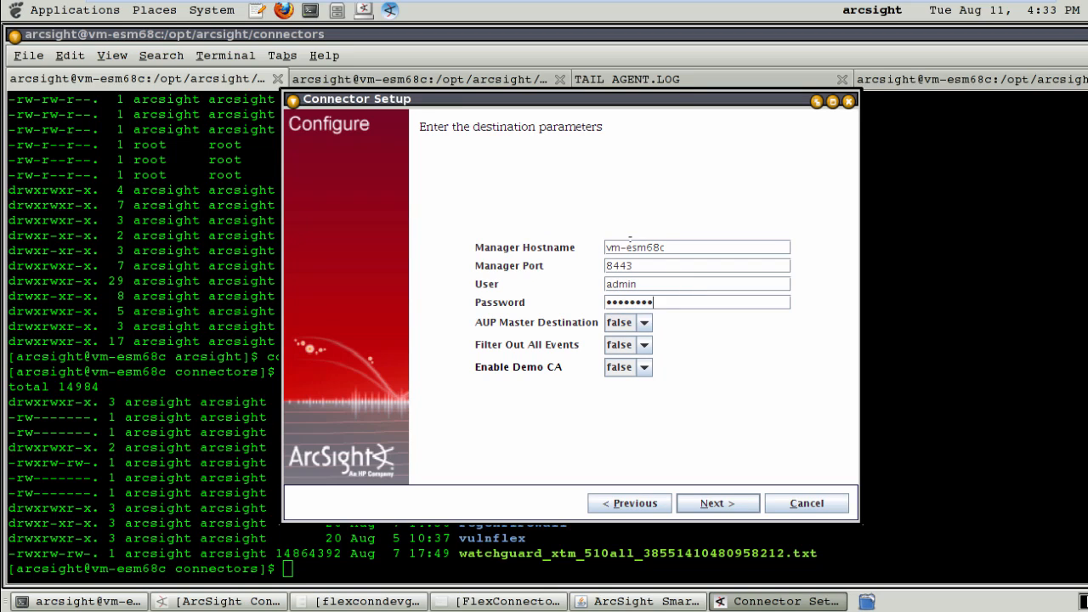
{"action": "key", "text": "Tab"}
{"action": "key", "text": "Down"}
{"action": "left_click", "coordinate": [729, 499]}
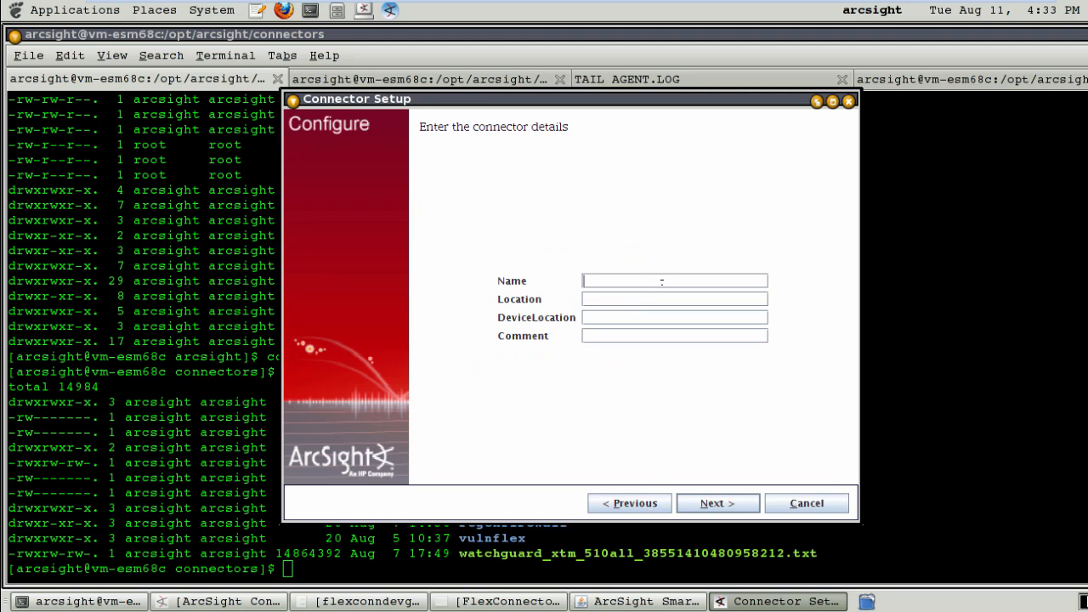
Name the connector Fireeye with location Local, then import the manager's certificate.
{"action": "type", "text": "Fireey"}
{"action": "key", "text": "BackSpace"}
{"action": "type", "text": "ye"}
{"action": "key", "text": "Tab"}
{"action": "type", "text": "Local"}
{"action": "key", "text": "Tab"}
{"action": "key", "text": "Tab"}
{"action": "left_click", "coordinate": [691, 500]}
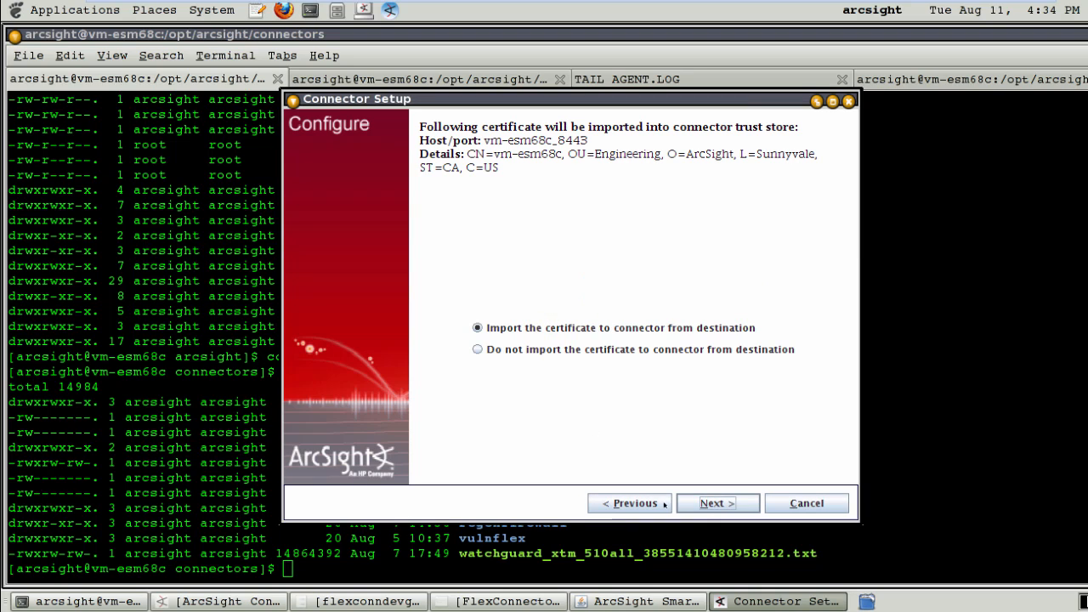
{"action": "left_click", "coordinate": [716, 503]}
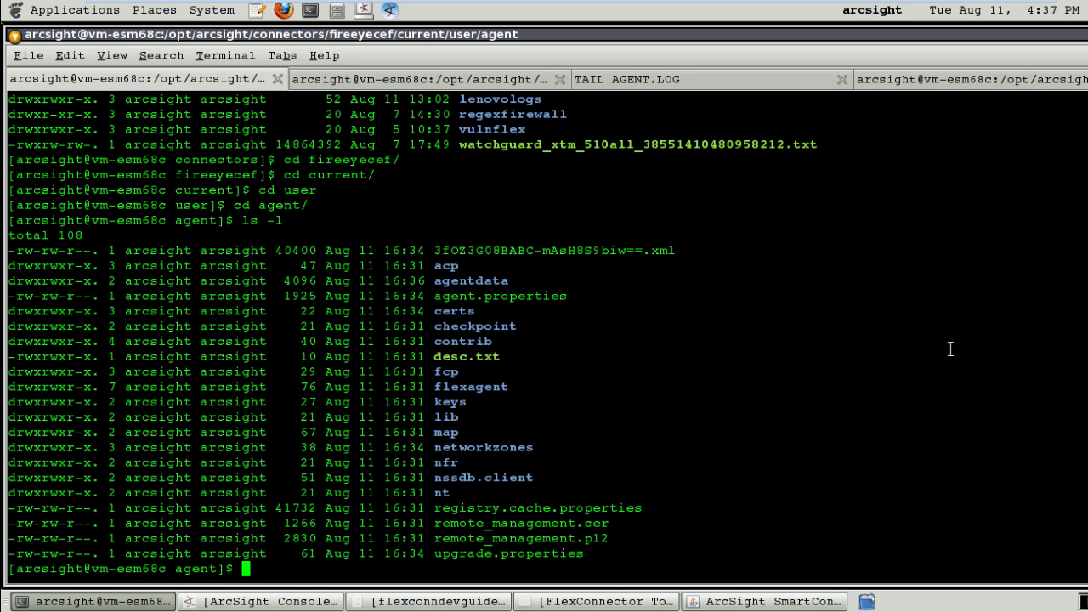
Review agent.properties in vi, then select the log line reporting the first FireEye event received.
{"action": "type", "text": "vi agents"}
{"action": "key", "text": "BackSpace"}
{"action": "type", "text": ".properties"}
{"action": "key", "text": "Return"}
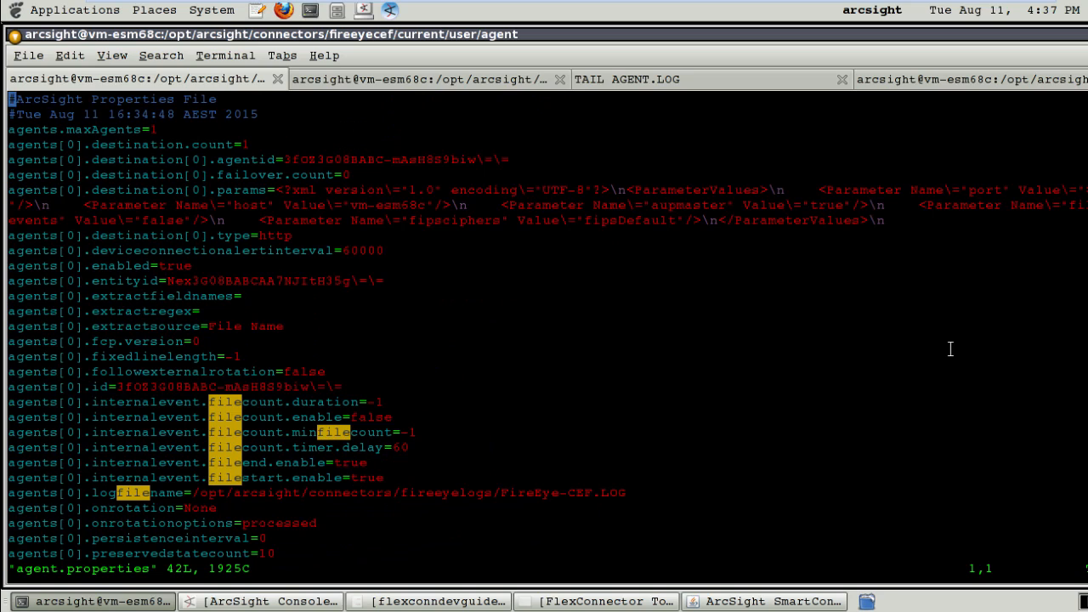
{"action": "key", "text": "Down"}
{"action": "key", "text": "Down"}
{"action": "key", "text": "Down"}
{"action": "key", "text": "Down"}
{"action": "key", "text": "Down"}
{"action": "key", "text": "Down"}
{"action": "key", "text": "Down"}
{"action": "key", "text": "Down"}
{"action": "key", "text": "Down"}
{"action": "key", "text": "Down"}
{"action": "key", "text": "Down"}
{"action": "key", "text": "Down"}
{"action": "key", "text": "Down"}
{"action": "key", "text": "Down"}
{"action": "key", "text": "Down"}
{"action": "key", "text": "Down"}
{"action": "key", "text": "Down"}
{"action": "key", "text": "Down"}
{"action": "key", "text": "Down"}
{"action": "key", "text": "Down"}
{"action": "key", "text": "Down"}
{"action": "key", "text": "Down"}
{"action": "key", "text": "Down"}
{"action": "key", "text": "Down"}
{"action": "key", "text": "Down"}
{"action": "key", "text": "Down"}
{"action": "key", "text": "Down"}
{"action": "key", "text": "Down"}
{"action": "key", "text": "Down"}
{"action": "key", "text": "Down"}
{"action": "key", "text": "Down"}
{"action": "key", "text": "Down"}
{"action": "key", "text": "Down"}
{"action": "key", "text": "Down"}
{"action": "key", "text": "Down"}
{"action": "key", "text": "Down"}
{"action": "key", "text": "Down"}
{"action": "key", "text": "Down"}
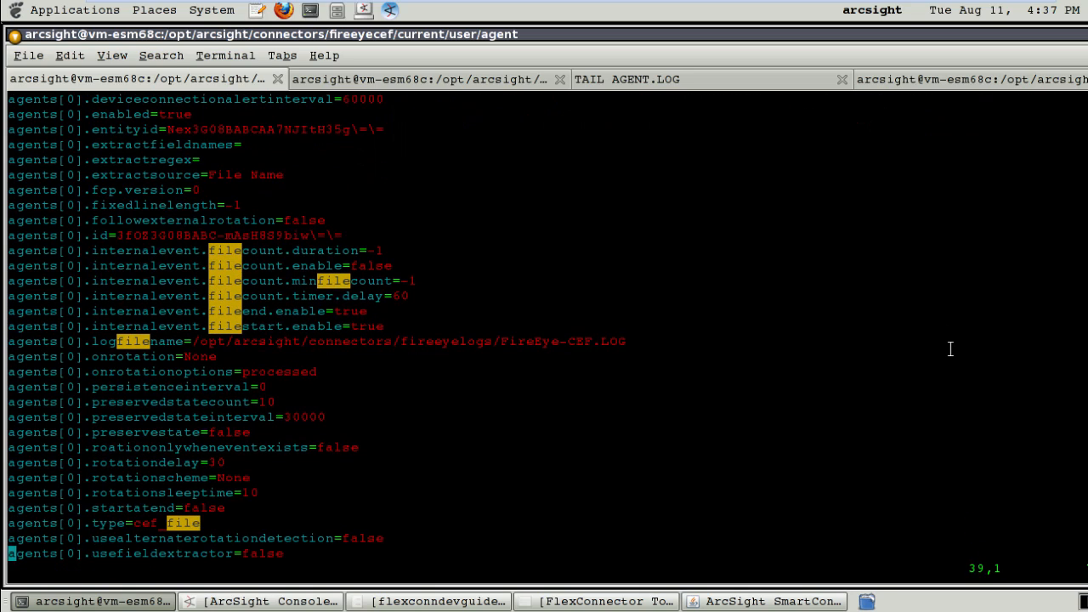
{"action": "key", "text": "Up"}
{"action": "key", "text": "Up"}
{"action": "key", "text": "Up"}
{"action": "key", "text": "Right"}
{"action": "key", "text": "Right"}
{"action": "key", "text": "Right"}
{"action": "key", "text": "Right"}
{"action": "key", "text": "Right"}
{"action": "key", "text": "Right"}
{"action": "key", "text": "Right"}
{"action": "key", "text": "Right"}
{"action": "key", "text": "Right"}
{"action": "key", "text": "Right"}
{"action": "key", "text": "Right"}
{"action": "key", "text": "Right"}
{"action": "key", "text": "Right"}
{"action": "key", "text": "Right"}
{"action": "key", "text": "Right"}
{"action": "key", "text": "Right"}
{"action": "key", "text": "Right"}
{"action": "key", "text": "Right"}
{"action": "key", "text": "Right"}
{"action": "key", "text": "Right"}
{"action": "key", "text": "Right"}
{"action": "key", "text": "Left"}
{"action": "key", "text": "Left"}
{"action": "key", "text": "Left"}
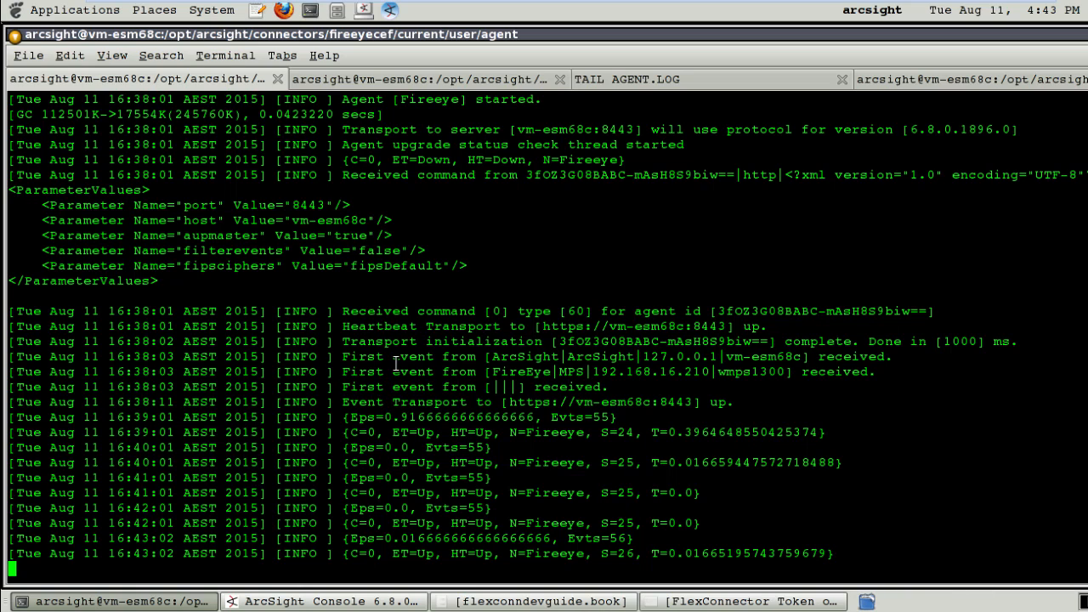
{"action": "left_click_drag", "start_coordinate": [844, 372], "coordinate": [273, 372]}
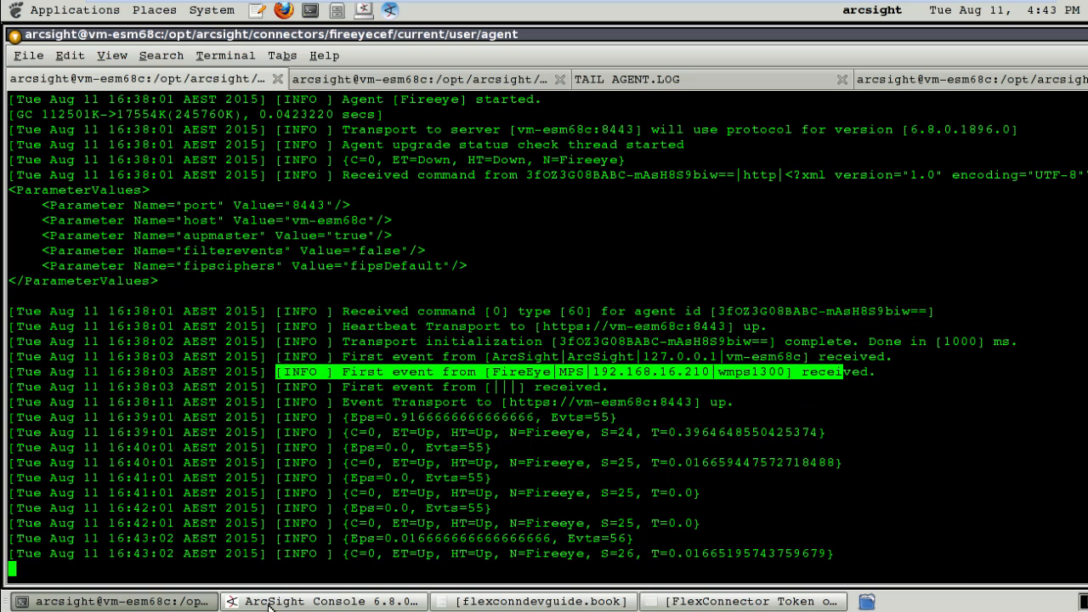
In ArcSight Console, widen then restore the File Path column to inspect the Fireeye events' paths.
{"action": "left_click", "coordinate": [303, 602]}
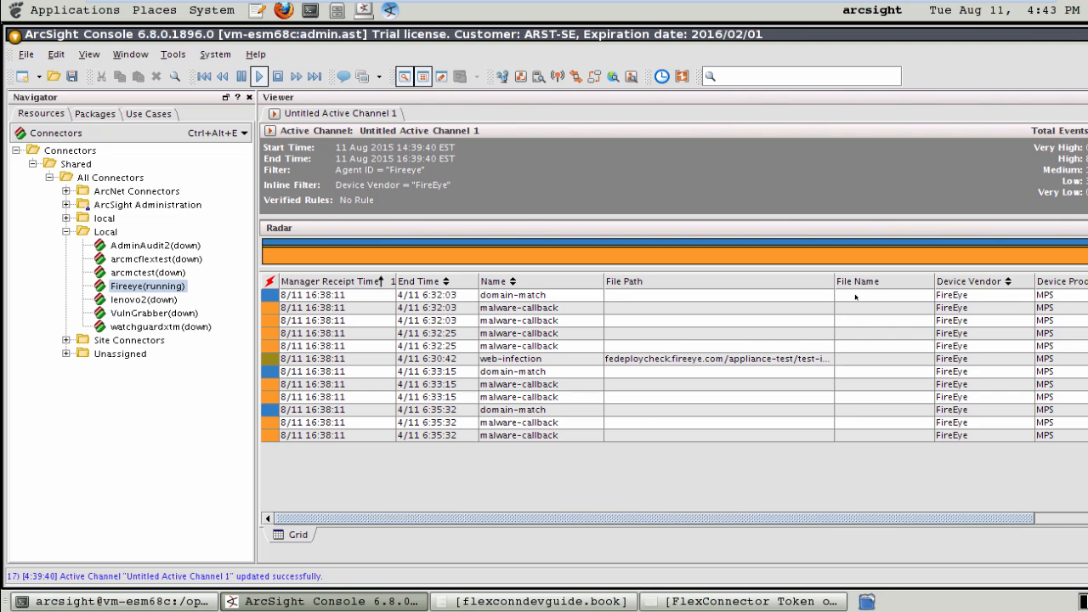
{"action": "left_click_drag", "start_coordinate": [826, 281], "coordinate": [918, 280]}
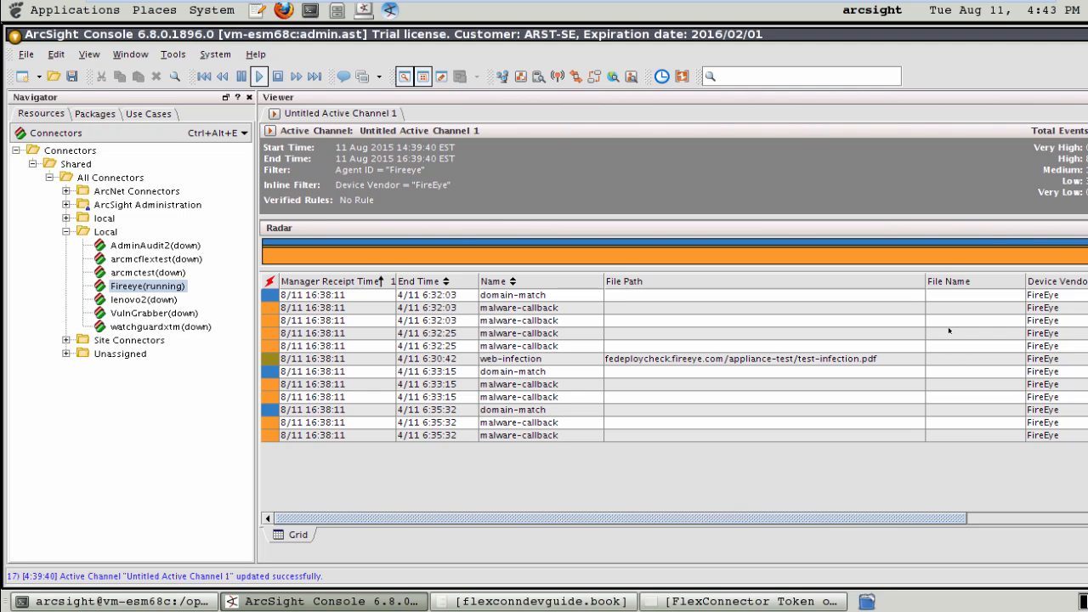
{"action": "left_click_drag", "start_coordinate": [923, 281], "coordinate": [823, 283]}
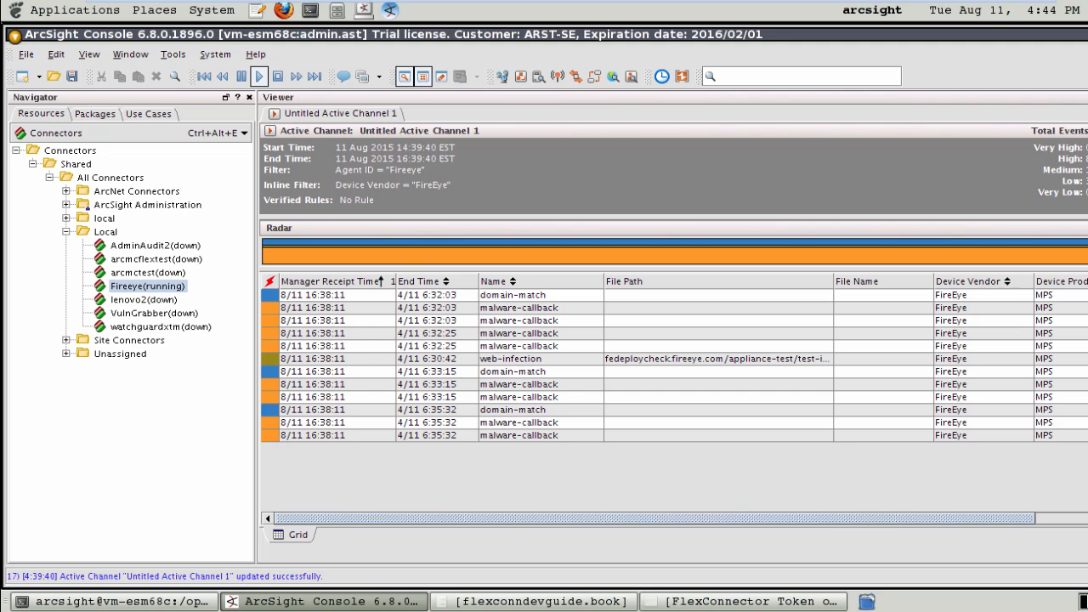
In the fourth terminal tab, create an empty acp folder under agent/aup and confirm its path.
{"action": "left_click", "coordinate": [185, 602]}
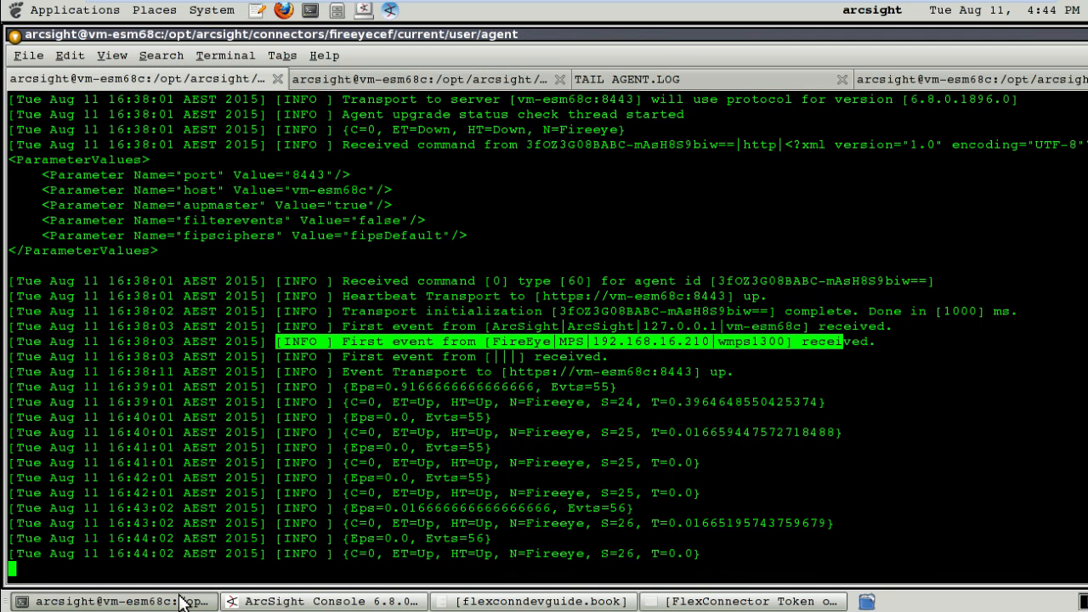
{"action": "left_click", "coordinate": [952, 77]}
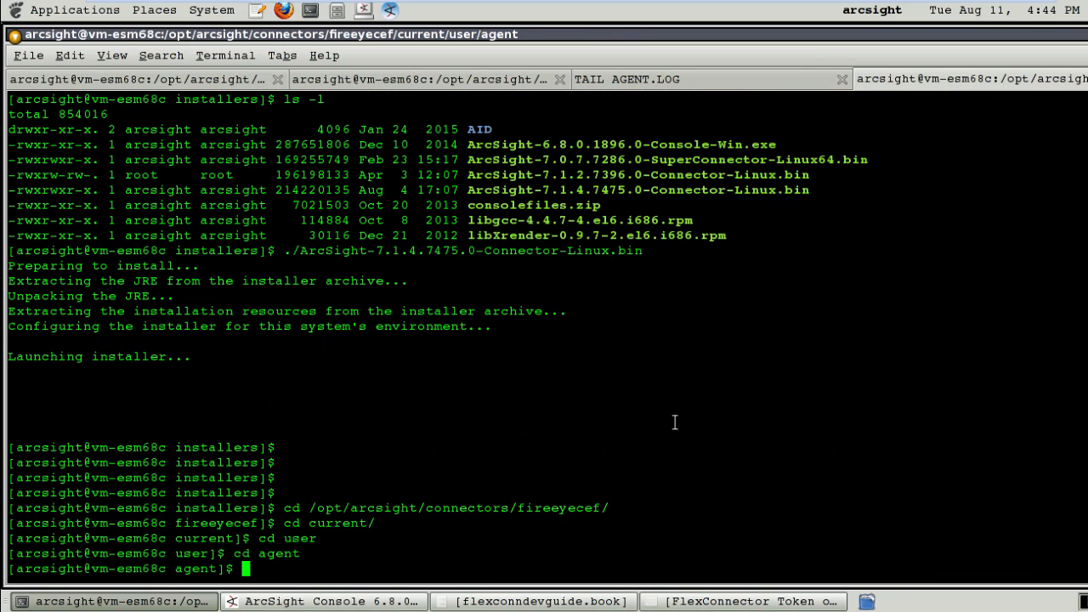
{"action": "type", "text": "cd aup/"}
{"action": "key", "text": "Return"}
{"action": "type", "text": "ls -l"}
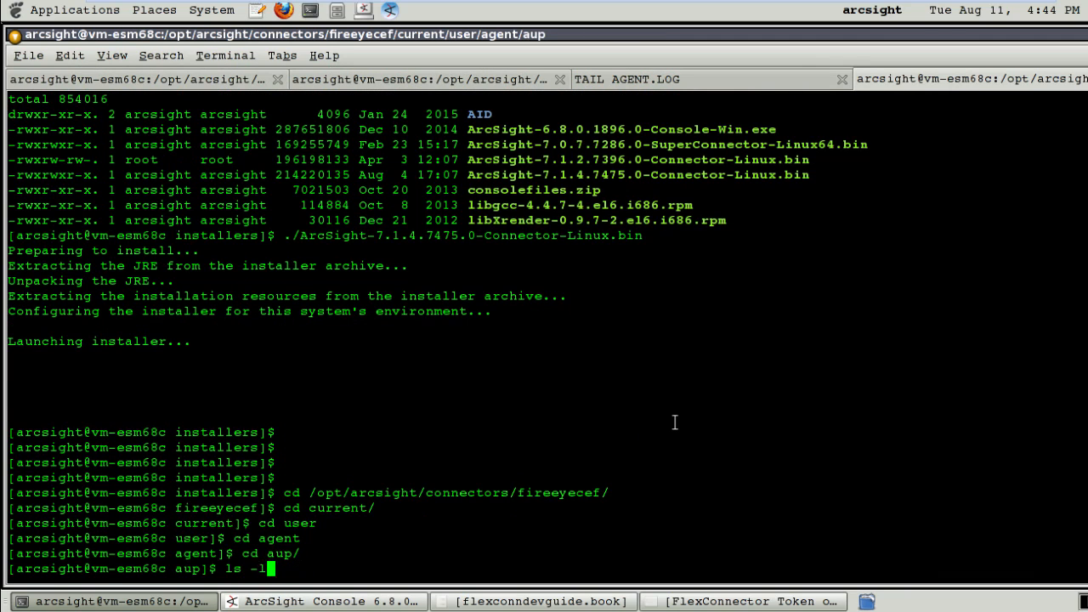
{"action": "key", "text": "Return"}
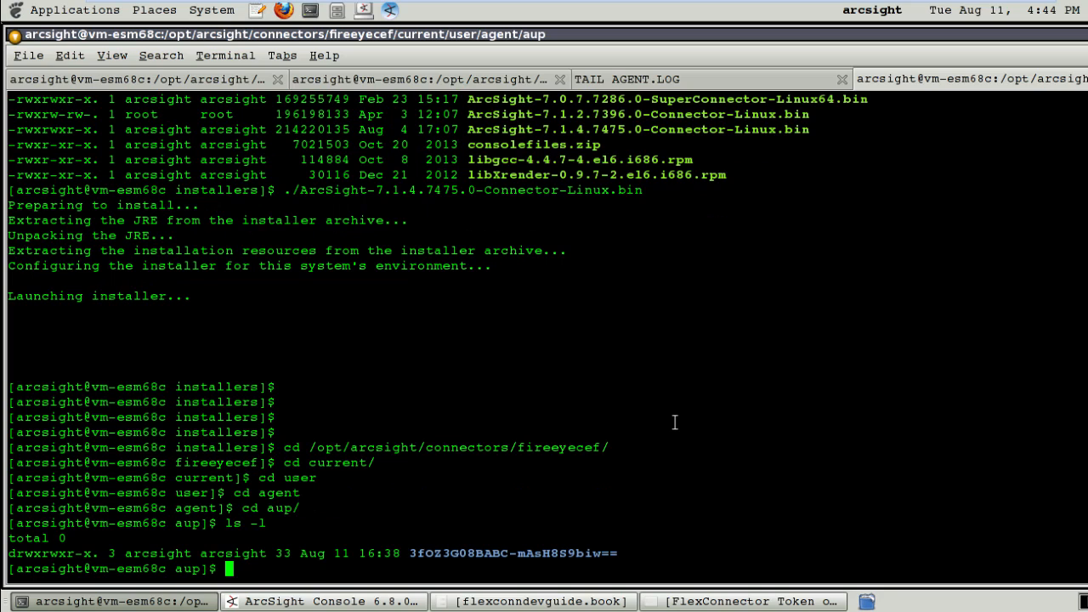
{"action": "type", "text": "mkdir acp"}
{"action": "key", "text": "Return"}
{"action": "type", "text": "cd acp"}
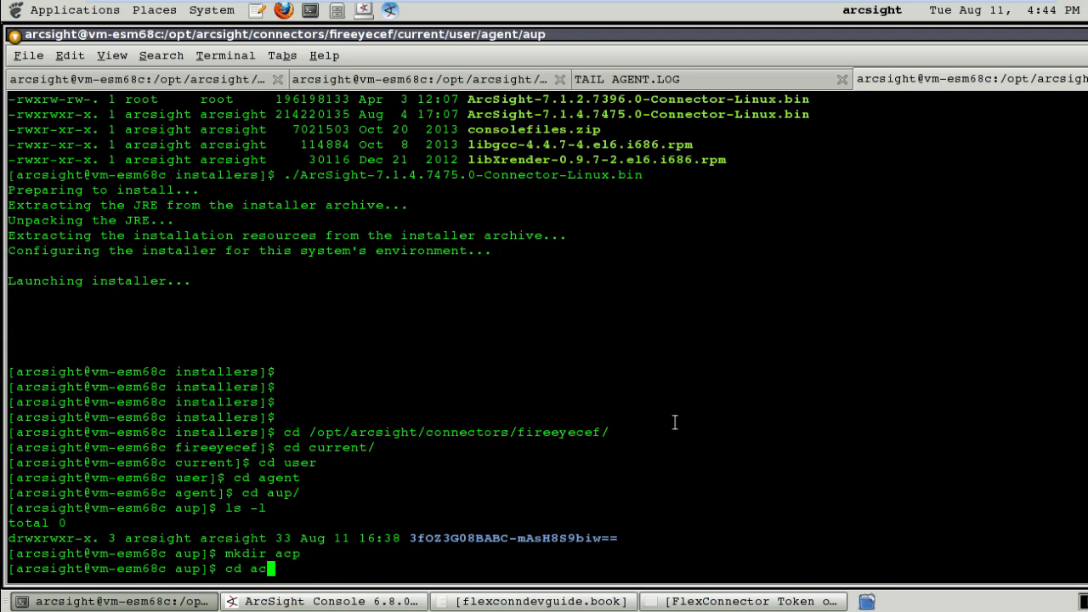
{"action": "key", "text": "Return"}
{"action": "type", "text": "ls -l"}
{"action": "key", "text": "Return"}
{"action": "type", "text": "pwd"}
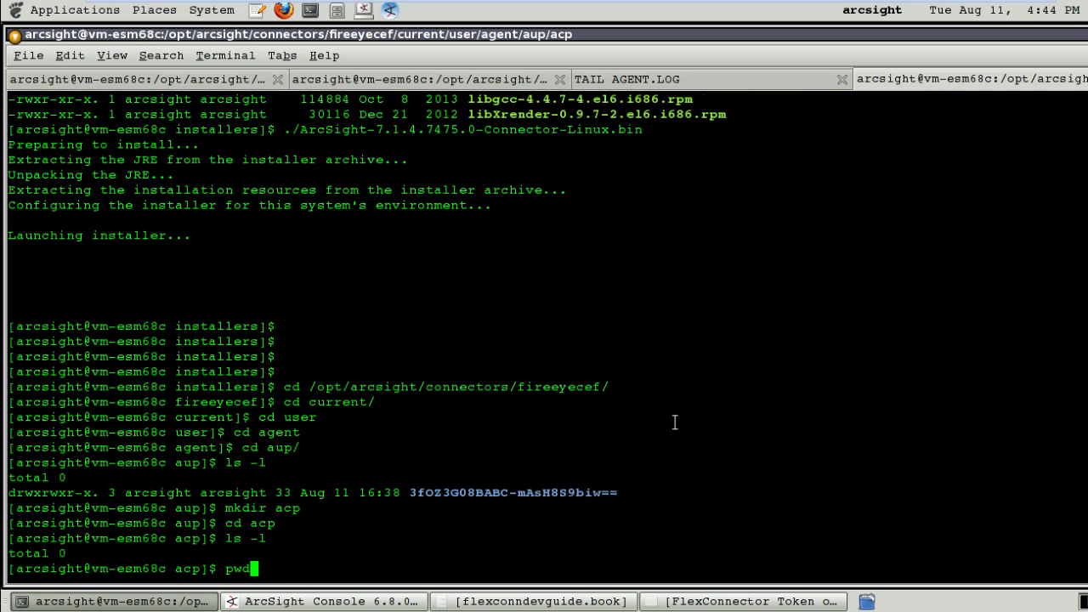
{"action": "key", "text": "Return"}
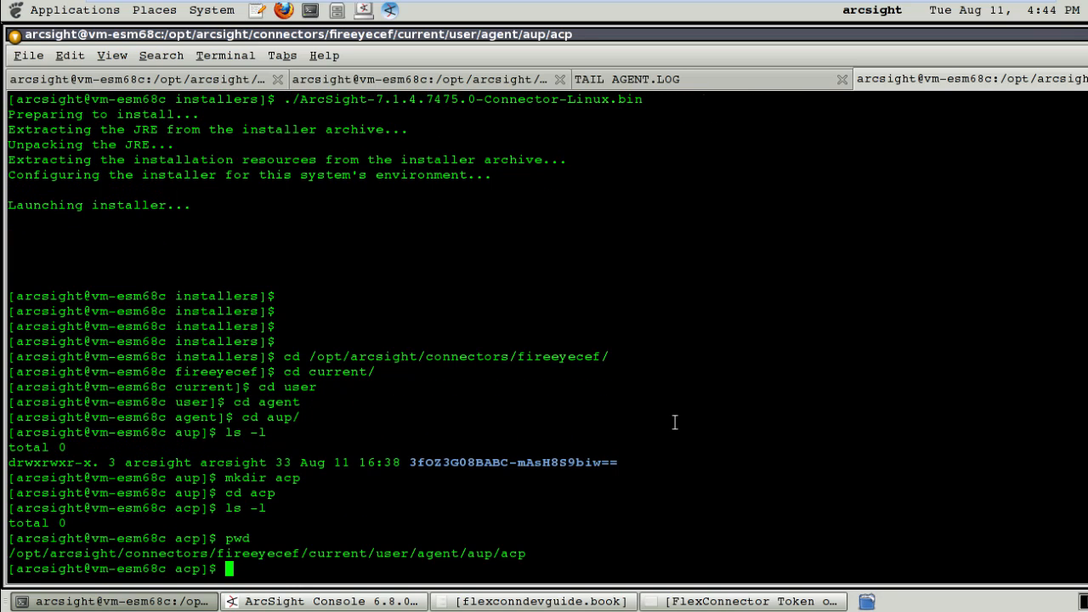
Create the file AgentInfoAdder1.map.10.csv in vi.
{"action": "type", "text": "touch"}
{"action": "key", "text": "BackSpace"}
{"action": "key", "text": "BackSpace"}
{"action": "key", "text": "BackSpace"}
{"action": "key", "text": "BackSpace"}
{"action": "key", "text": "BackSpace"}
{"action": "key", "text": "BackSpace"}
{"action": "type", "text": "vi AgentInfoAdder"}
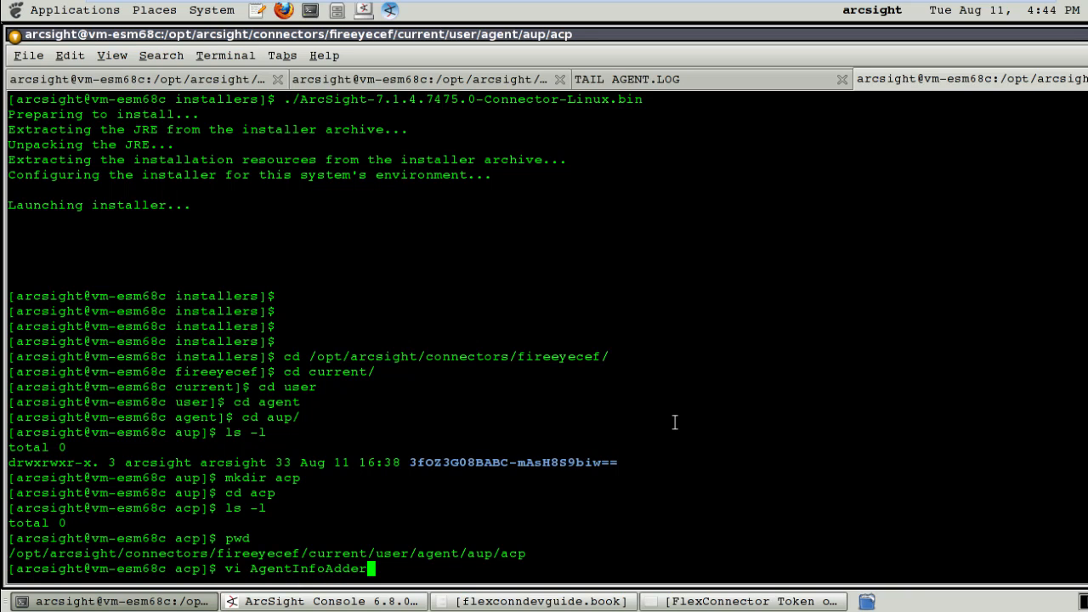
{"action": "type", "text": "1.map.10.csv"}
{"action": "key", "text": "Return"}
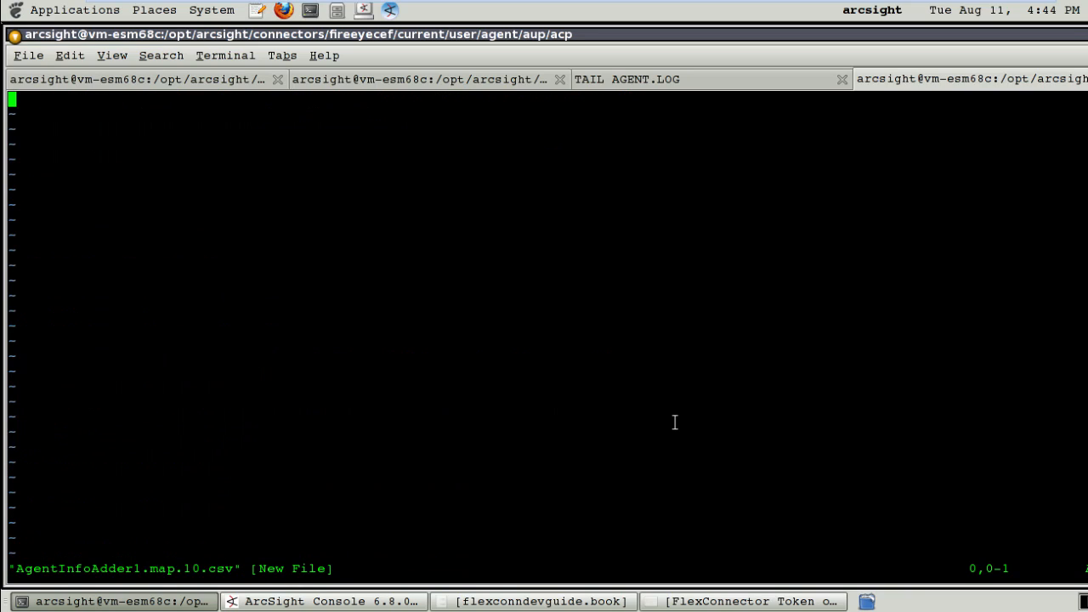
Add the comment '# expression map to extract filename from file path', save, and reopen the map file.
{"action": "type", "text": "i# expression"}
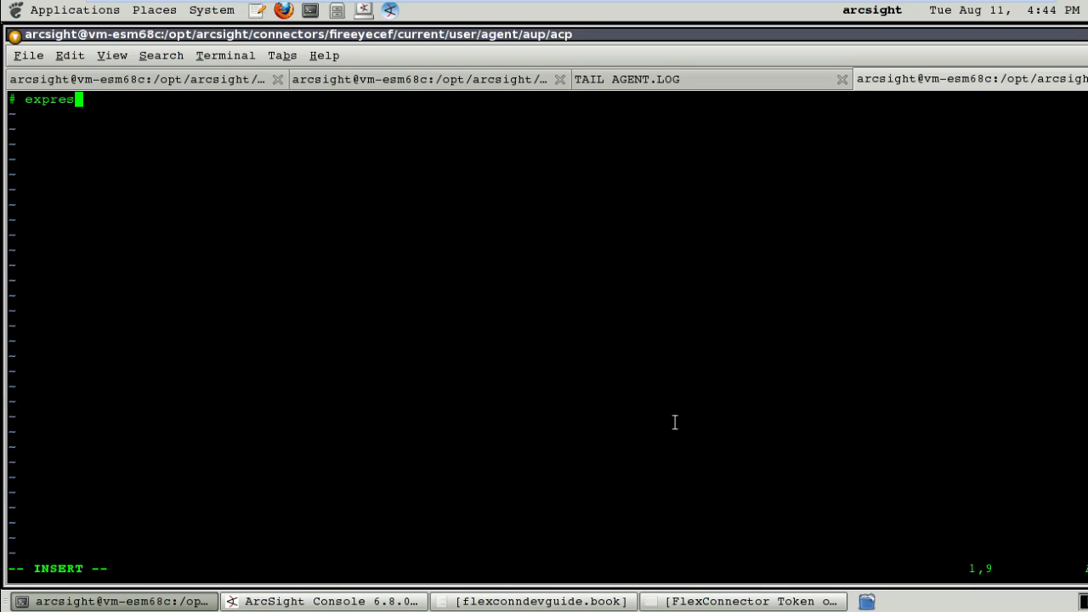
{"action": "type", "text": " map to "}
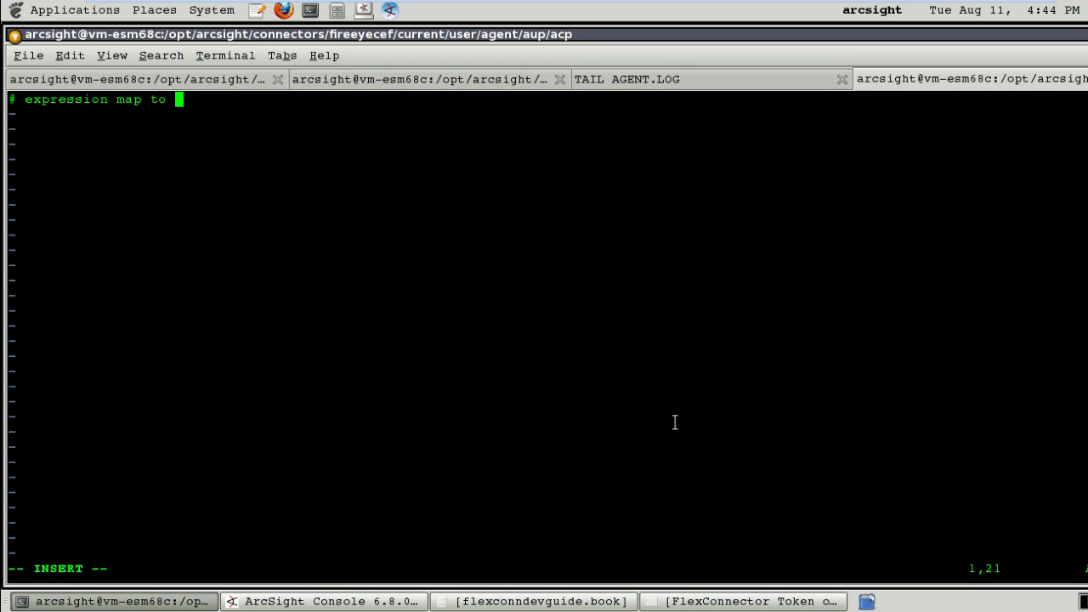
{"action": "type", "text": "extract filen"}
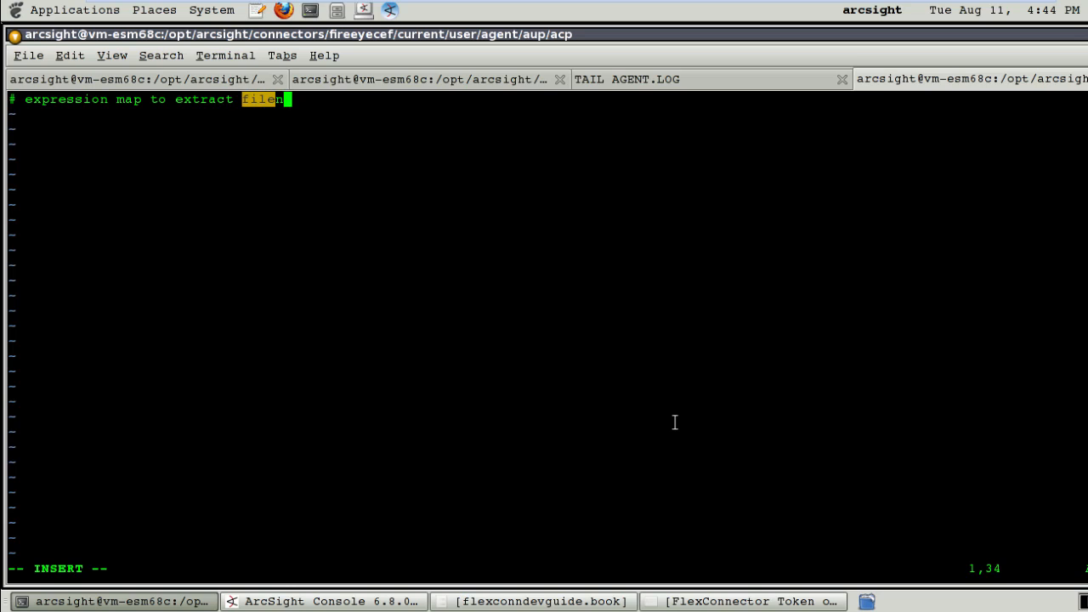
{"action": "type", "text": "ame from file pat"}
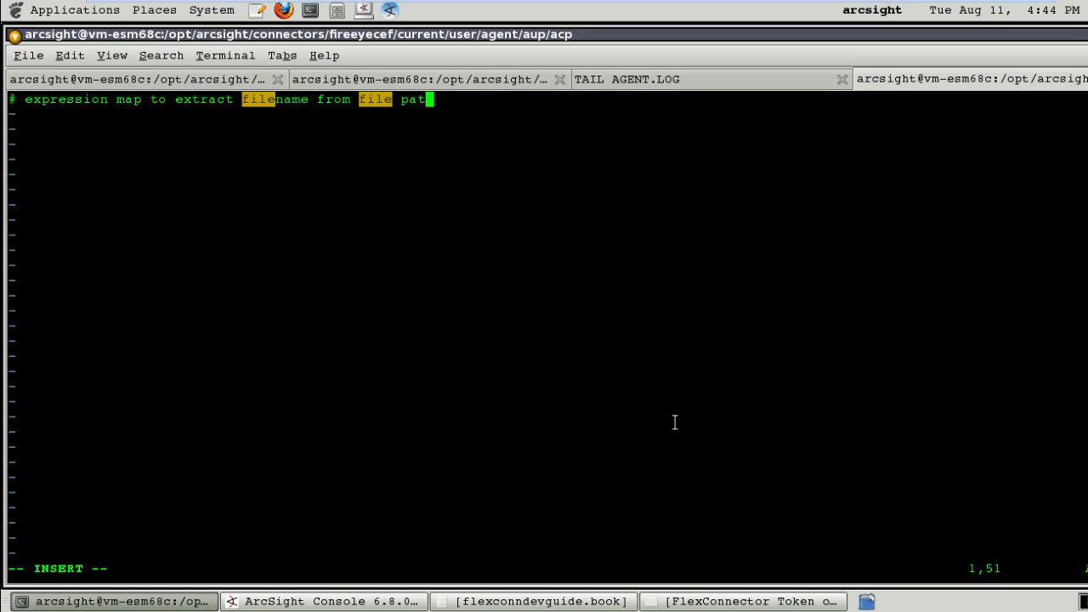
{"action": "type", "text": "h"}
{"action": "key", "text": "Return"}
{"action": "key", "text": "Return"}
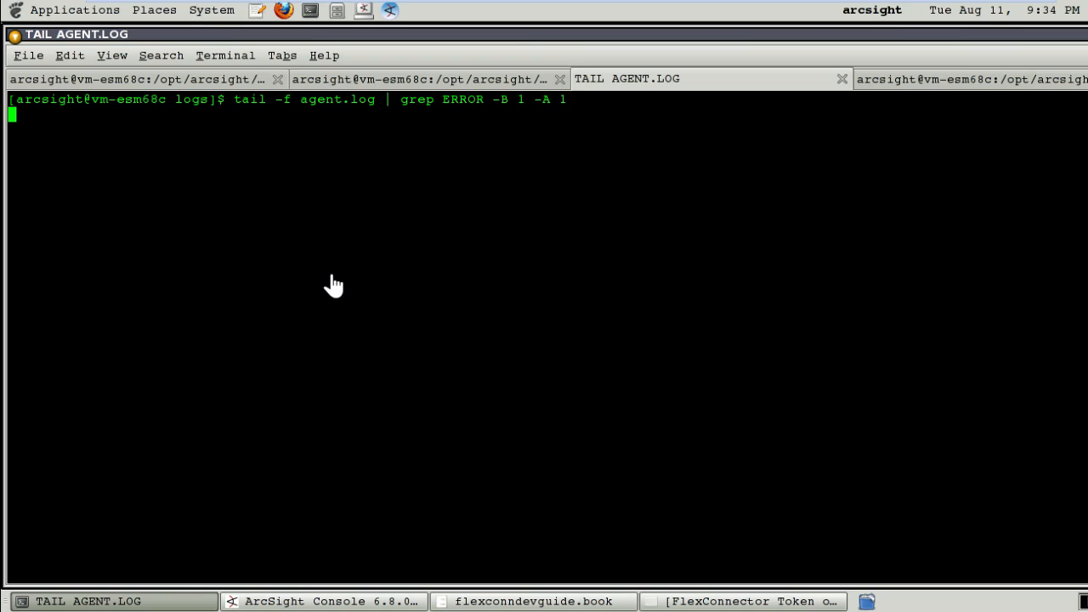
{"action": "left_click", "coordinate": [183, 81]}
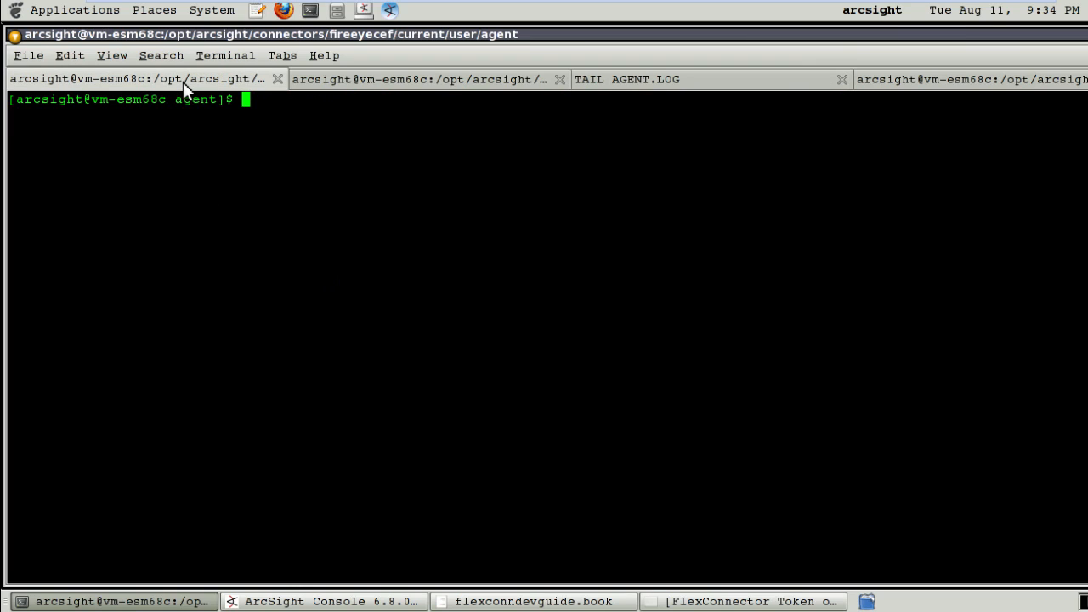
{"action": "left_click", "coordinate": [959, 78]}
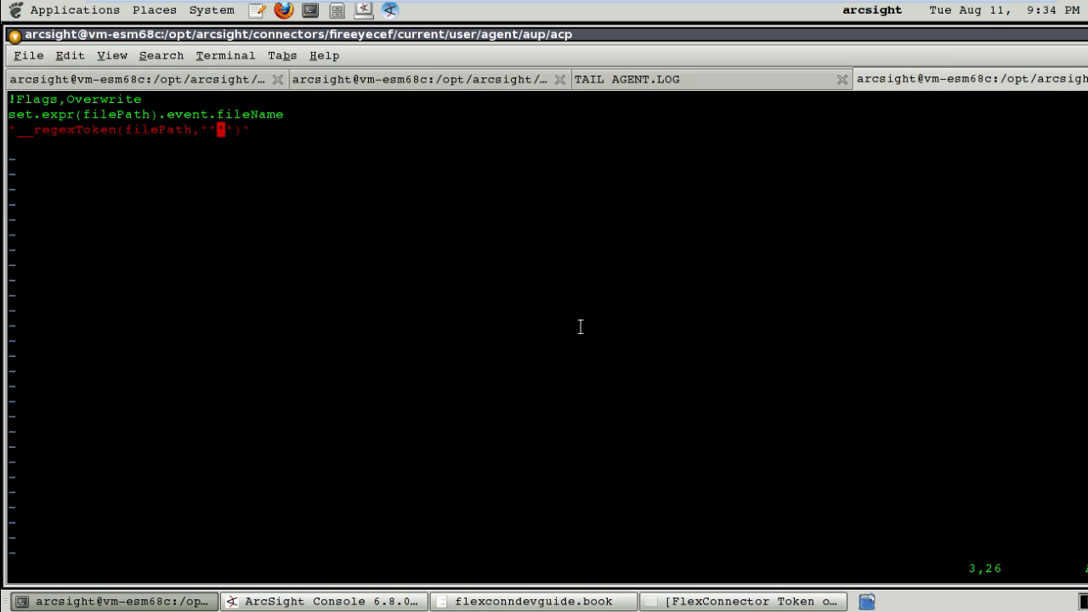
{"action": "type", "text": ":wq"}
{"action": "key", "text": "Return"}
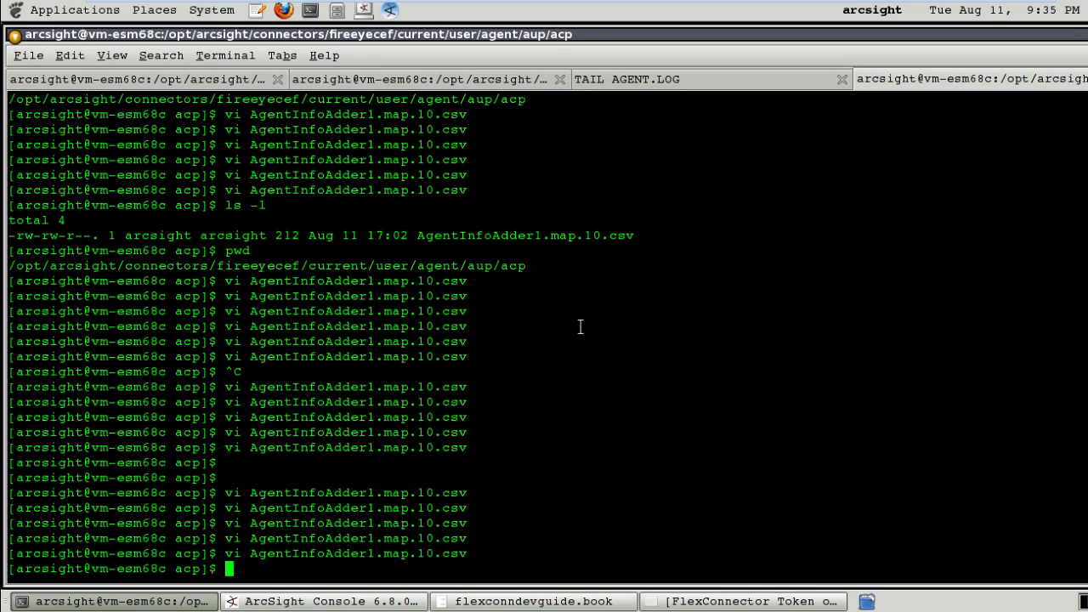
{"action": "key", "text": "Up"}
{"action": "key", "text": "Return"}
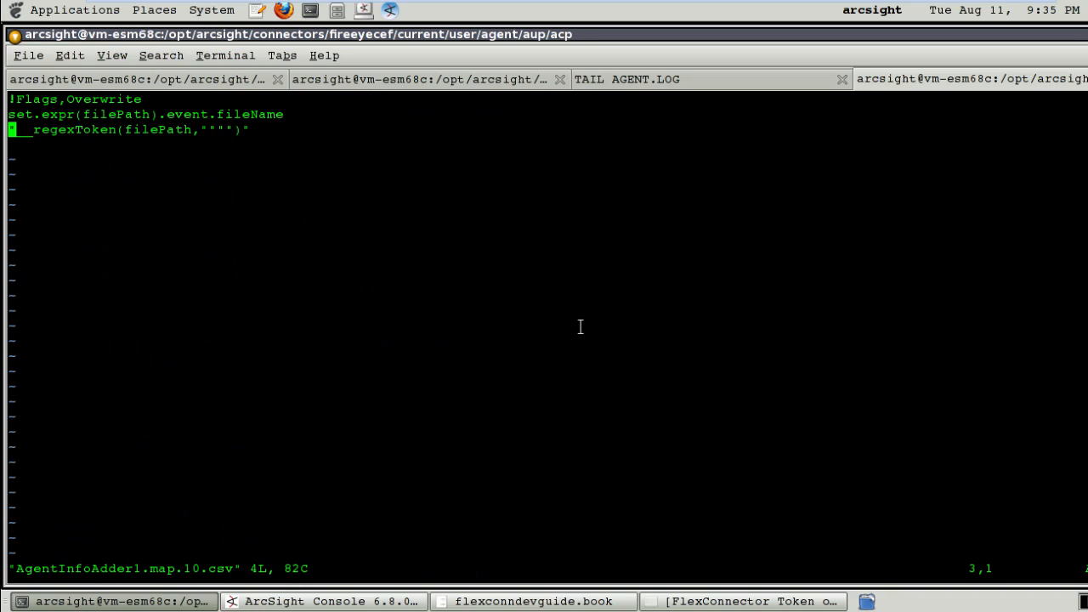
Correct the !Flags,Overwrite line by removing the stray hyphen after Overwrite.
{"action": "key", "text": "Up"}
{"action": "key", "text": "Up"}
{"action": "key", "text": "Right"}
{"action": "key", "text": "Right"}
{"action": "key", "text": "Right"}
{"action": "key", "text": "Right"}
{"action": "key", "text": "Right"}
{"action": "key", "text": "Right"}
{"action": "key", "text": "Right"}
{"action": "key", "text": "Right"}
{"action": "key", "text": "Right"}
{"action": "key", "text": "Right"}
{"action": "key", "text": "Right"}
{"action": "key", "text": "Left"}
{"action": "key", "text": "Left"}
{"action": "key", "text": "Left"}
{"action": "key", "text": "Left"}
{"action": "key", "text": "Left"}
{"action": "key", "text": "Left"}
{"action": "key", "text": "Left"}
{"action": "key", "text": "Left"}
{"action": "key", "text": "Left"}
{"action": "key", "text": "Left"}
{"action": "key", "text": "Left"}
{"action": "key", "text": "Right"}
{"action": "key", "text": "Right"}
{"action": "key", "text": "Right"}
{"action": "key", "text": "Right"}
{"action": "key", "text": "Right"}
{"action": "key", "text": "Right"}
{"action": "key", "text": "Right"}
{"action": "key", "text": "asciitilde"}
{"action": "key", "text": "Right"}
{"action": "key", "text": "Right"}
{"action": "key", "text": "Right"}
{"action": "key", "text": "Right"}
{"action": "key", "text": "Right"}
{"action": "key", "text": "Right"}
{"action": "key", "text": "Right"}
{"action": "type", "text": "a"}
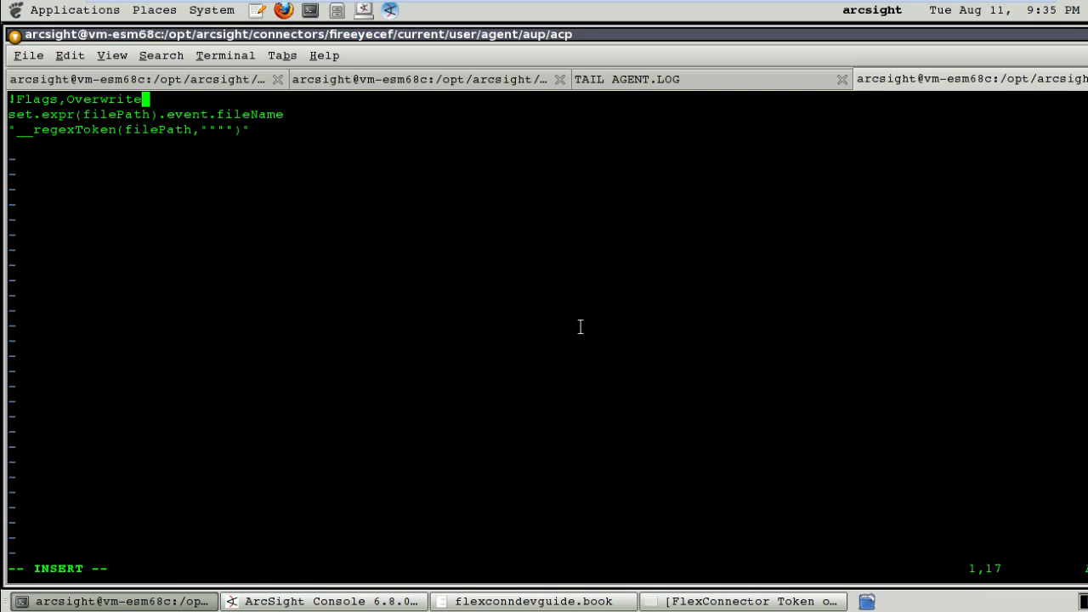
{"action": "type", "text": "-"}
{"action": "key", "text": "BackSpace"}
Check the set.expr(filePath).event.fileName line and position the cursor in the __regexToken quotes.
{"action": "key", "text": "Down"}
{"action": "key", "text": "Right"}
{"action": "key", "text": "Right"}
{"action": "key", "text": "Right"}
{"action": "key", "text": "Right"}
{"action": "key", "text": "Right"}
{"action": "key", "text": "Right"}
{"action": "key", "text": "Right"}
{"action": "key", "text": "Right"}
{"action": "key", "text": "Right"}
{"action": "key", "text": "Right"}
{"action": "key", "text": "Right"}
{"action": "key", "text": "Right"}
{"action": "key", "text": "Right"}
{"action": "key", "text": "Right"}
{"action": "key", "text": "Right"}
{"action": "key", "text": "Left"}
{"action": "key", "text": "Left"}
{"action": "key", "text": "Left"}
{"action": "key", "text": "Left"}
{"action": "key", "text": "Left"}
{"action": "key", "text": "Left"}
{"action": "key", "text": "Left"}
{"action": "key", "text": "Left"}
{"action": "key", "text": "Left"}
{"action": "key", "text": "Left"}
{"action": "key", "text": "Left"}
{"action": "key", "text": "Left"}
{"action": "key", "text": "Left"}
{"action": "key", "text": "Left"}
{"action": "key", "text": "Left"}
{"action": "key", "text": "Left"}
{"action": "key", "text": "Left"}
{"action": "key", "text": "Left"}
{"action": "key", "text": "Left"}
{"action": "key", "text": "Left"}
{"action": "key", "text": "Left"}
{"action": "key", "text": "Right"}
{"action": "key", "text": "Right"}
{"action": "key", "text": "Right"}
{"action": "key", "text": "Right"}
{"action": "key", "text": "Right"}
{"action": "key", "text": "Right"}
{"action": "key", "text": "Right"}
{"action": "key", "text": "Right"}
{"action": "key", "text": "Right"}
{"action": "key", "text": "Right"}
{"action": "key", "text": "Right"}
{"action": "key", "text": "Right"}
{"action": "key", "text": "Right"}
{"action": "key", "text": "Right"}
{"action": "key", "text": "Right"}
{"action": "key", "text": "Right"}
{"action": "key", "text": "Right"}
{"action": "key", "text": "Right"}
{"action": "key", "text": "Right"}
{"action": "key", "text": "Right"}
{"action": "key", "text": "Right"}
{"action": "key", "text": "Right"}
{"action": "key", "text": "Right"}
{"action": "key", "text": "Right"}
{"action": "key", "text": "Right"}
{"action": "key", "text": "Right"}
{"action": "key", "text": "Right"}
{"action": "key", "text": "Right"}
{"action": "key", "text": "Left"}
{"action": "key", "text": "Left"}
{"action": "key", "text": "Left"}
{"action": "key", "text": "Left"}
{"action": "key", "text": "Left"}
{"action": "key", "text": "Left"}
{"action": "key", "text": "Left"}
{"action": "key", "text": "Left"}
{"action": "key", "text": "Left"}
{"action": "key", "text": "Left"}
{"action": "key", "text": "Left"}
{"action": "key", "text": "Left"}
{"action": "key", "text": "Left"}
{"action": "key", "text": "Right"}
{"action": "key", "text": "Right"}
{"action": "key", "text": "Right"}
{"action": "key", "text": "Right"}
{"action": "key", "text": "Right"}
{"action": "key", "text": "Right"}
{"action": "key", "text": "Right"}
{"action": "key", "text": "Right"}
{"action": "key", "text": "Right"}
{"action": "key", "text": "Right"}
{"action": "key", "text": "Right"}
{"action": "key", "text": "Down"}
{"action": "key", "text": "Left"}
{"action": "key", "text": "Left"}
{"action": "key", "text": "Left"}
{"action": "key", "text": "Left"}
{"action": "key", "text": "Left"}
{"action": "key", "text": "Left"}
{"action": "key", "text": "Left"}
{"action": "key", "text": "Left"}
{"action": "key", "text": "Left"}
{"action": "key", "text": "Left"}
{"action": "key", "text": "Left"}
{"action": "key", "text": "Left"}
{"action": "key", "text": "Left"}
{"action": "key", "text": "Left"}
{"action": "key", "text": "Left"}
{"action": "key", "text": "Left"}
{"action": "key", "text": "Left"}
{"action": "key", "text": "Left"}
{"action": "key", "text": "Left"}
{"action": "key", "text": "Left"}
{"action": "key", "text": "Right"}
{"action": "key", "text": "Right"}
{"action": "key", "text": "Right"}
{"action": "key", "text": "Right"}
{"action": "key", "text": "Right"}
{"action": "key", "text": "Right"}
{"action": "key", "text": "Right"}
{"action": "key", "text": "Right"}
{"action": "key", "text": "Right"}
{"action": "key", "text": "Right"}
{"action": "key", "text": "Right"}
{"action": "key", "text": "Right"}
{"action": "key", "text": "Right"}
{"action": "key", "text": "Left"}
{"action": "key", "text": "Left"}
{"action": "key", "text": "Left"}
{"action": "key", "text": "Left"}
{"action": "key", "text": "Left"}
{"action": "key", "text": "Left"}
{"action": "key", "text": "Left"}
{"action": "key", "text": "Right"}
{"action": "key", "text": "Right"}
{"action": "key", "text": "Right"}
{"action": "key", "text": "Right"}
{"action": "key", "text": "Right"}
{"action": "key", "text": "Right"}
{"action": "key", "text": "Right"}
{"action": "key", "text": "Right"}
{"action": "key", "text": "Right"}
{"action": "key", "text": "Right"}
{"action": "key", "text": "Right"}
{"action": "key", "text": "Right"}
Type the pattern .*\/(.*)$ inside the quotes of __regexToken(filePath,...).
{"action": "type", "text": ".*\\/"}
{"action": "type", "text": "("}
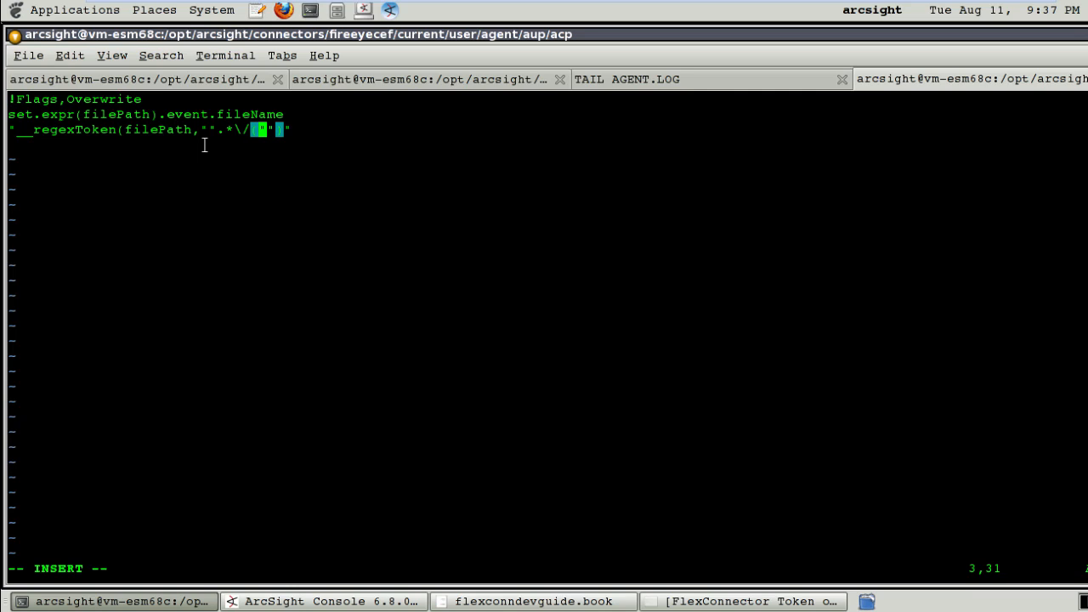
{"action": "type", "text": ".*"}
{"action": "type", "text": ")$"}
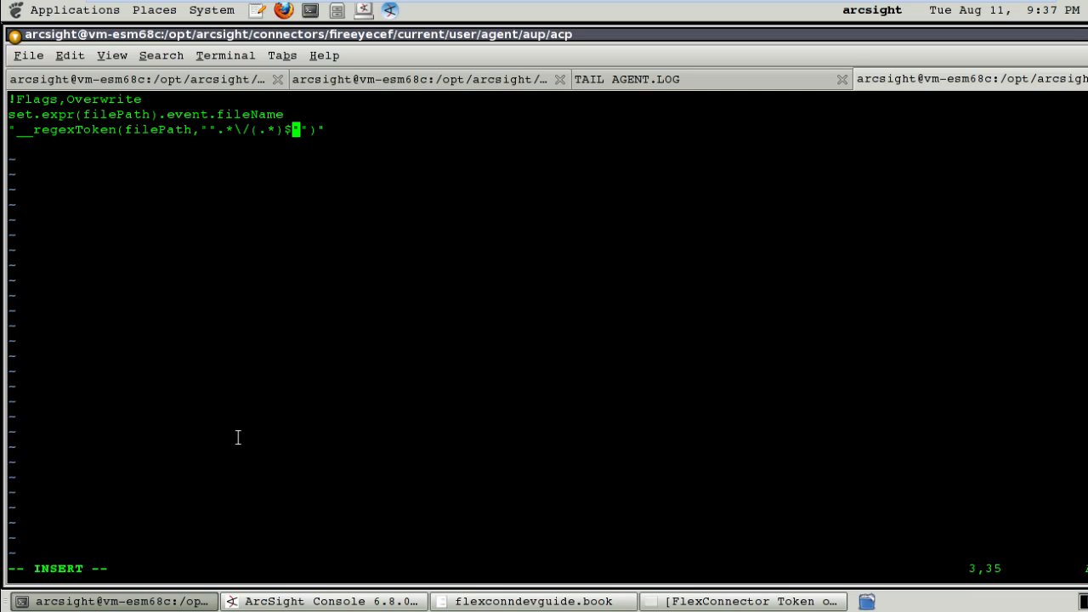
From the agent folder's shell, run ../../bin/arcsight regex to open the FlexAgent Regex Tester.
{"action": "left_click", "coordinate": [145, 601]}
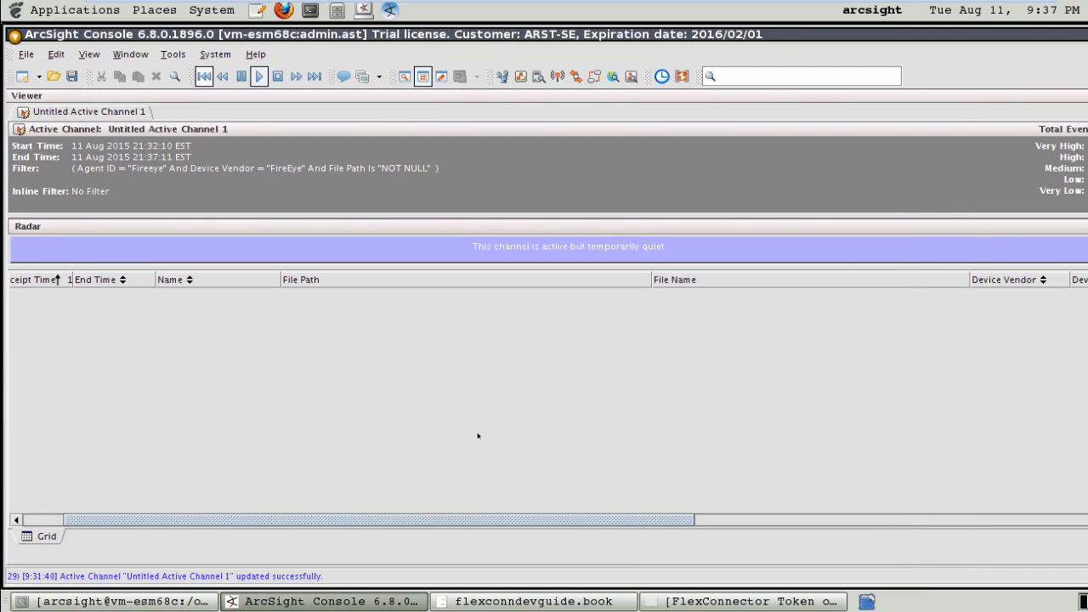
{"action": "left_click", "coordinate": [155, 600]}
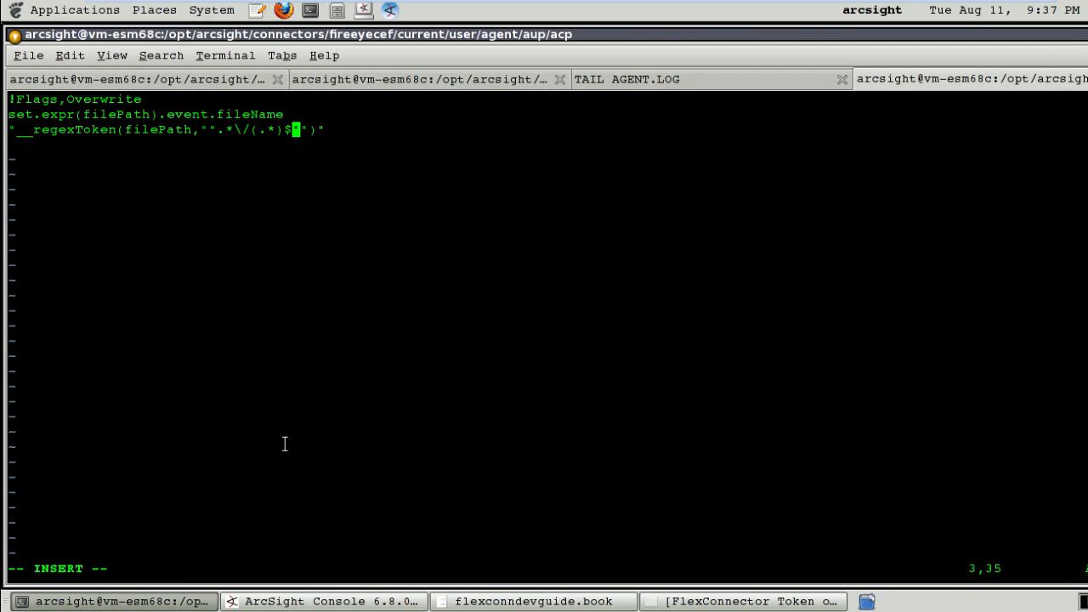
{"action": "left_click", "coordinate": [133, 82]}
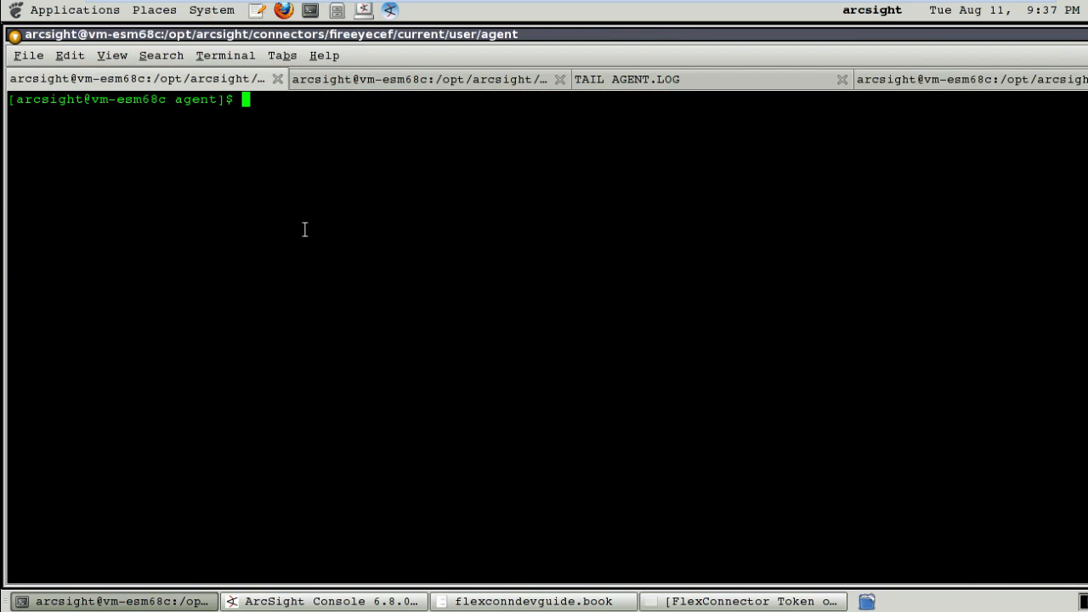
{"action": "type", "text": "clear"}
{"action": "key", "text": "Up"}
{"action": "key", "text": "BackSpace"}
{"action": "key", "text": "BackSpace"}
{"action": "key", "text": "BackSpace"}
{"action": "key", "text": "BackSpace"}
{"action": "key", "text": "BackSpace"}
{"action": "key", "text": "BackSpace"}
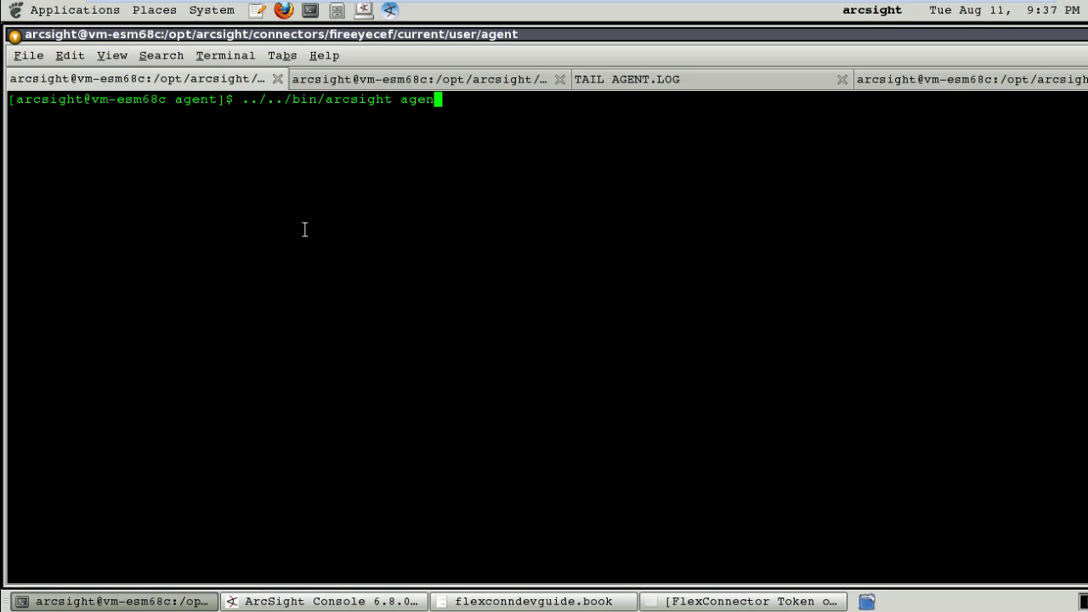
{"action": "type", "text": "regex"}
{"action": "key", "text": "Return"}
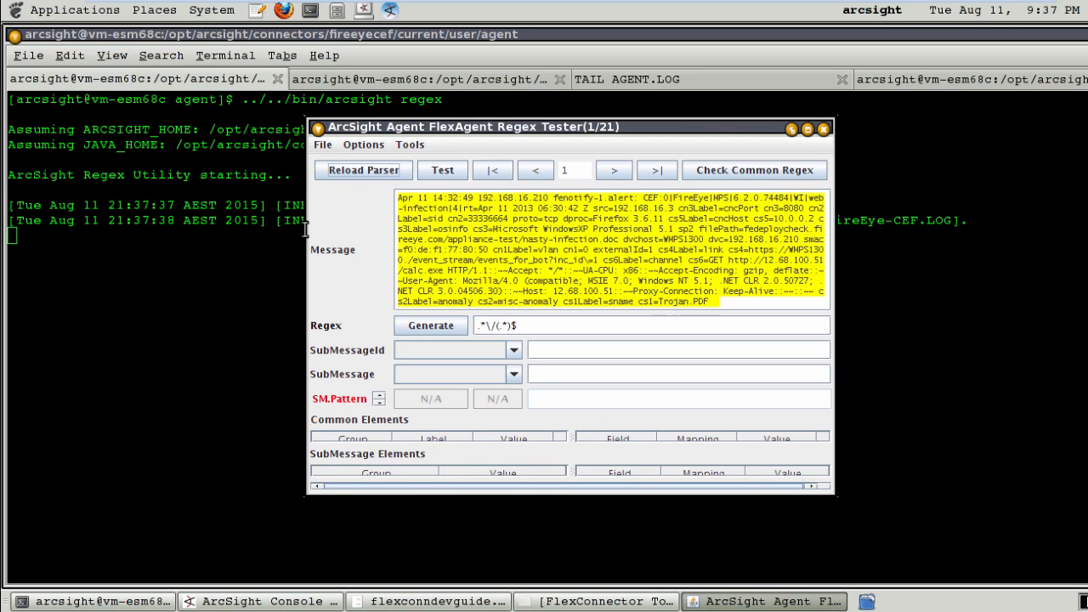
Maximize the Regex Tester and trim the sample message down to the filePath= value alone.
{"action": "left_click", "coordinate": [808, 130]}
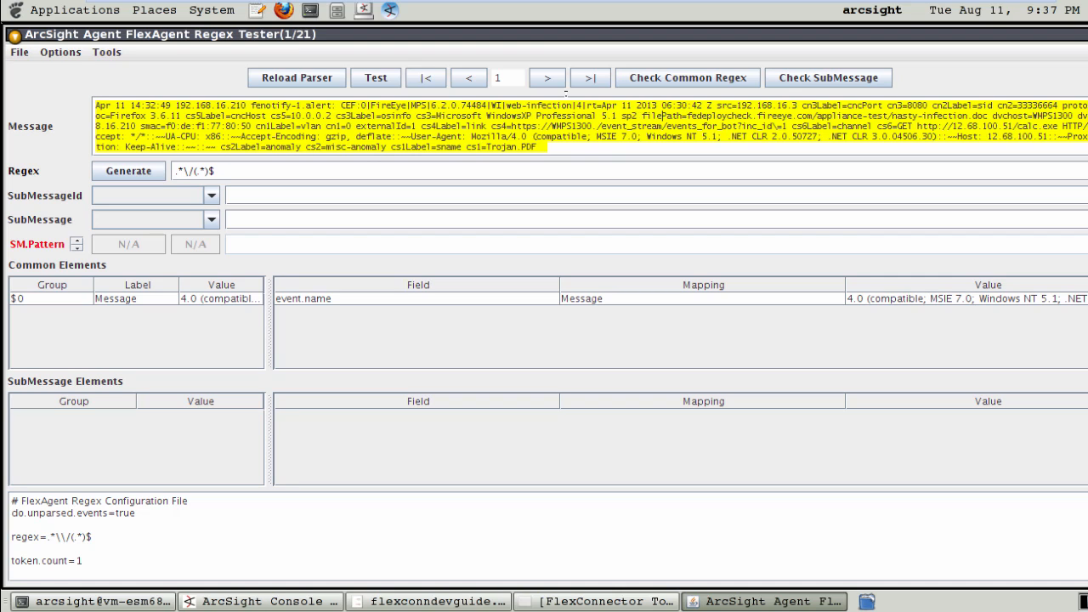
{"action": "left_click_drag", "start_coordinate": [123, 126], "coordinate": [91, 100]}
{"action": "key", "text": "Delete"}
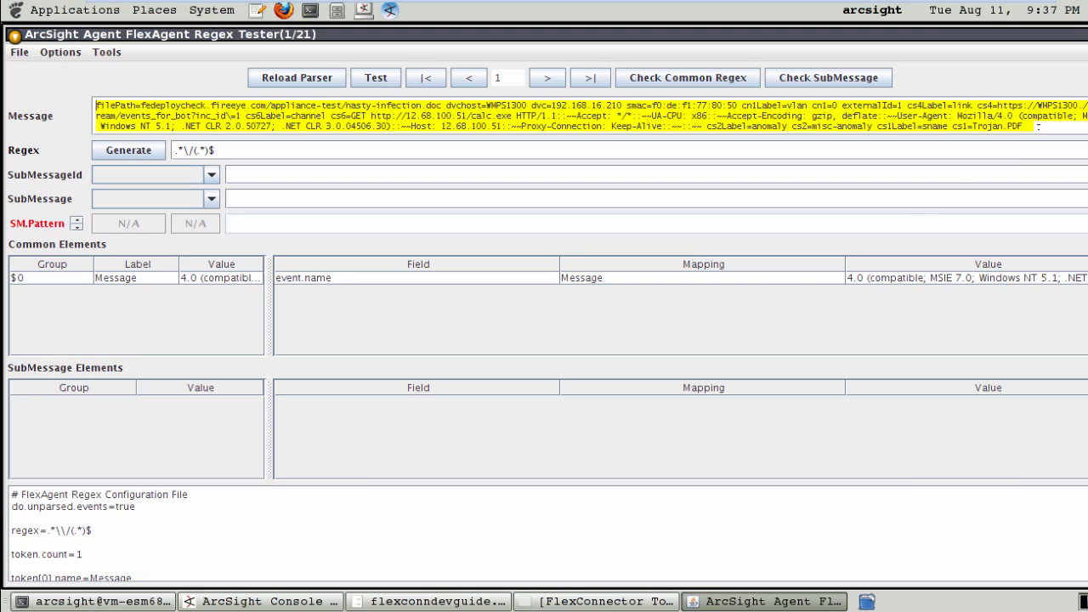
{"action": "left_click", "coordinate": [449, 105]}
{"action": "key", "text": "ctrl+shift+End"}
{"action": "key", "text": "Delete"}
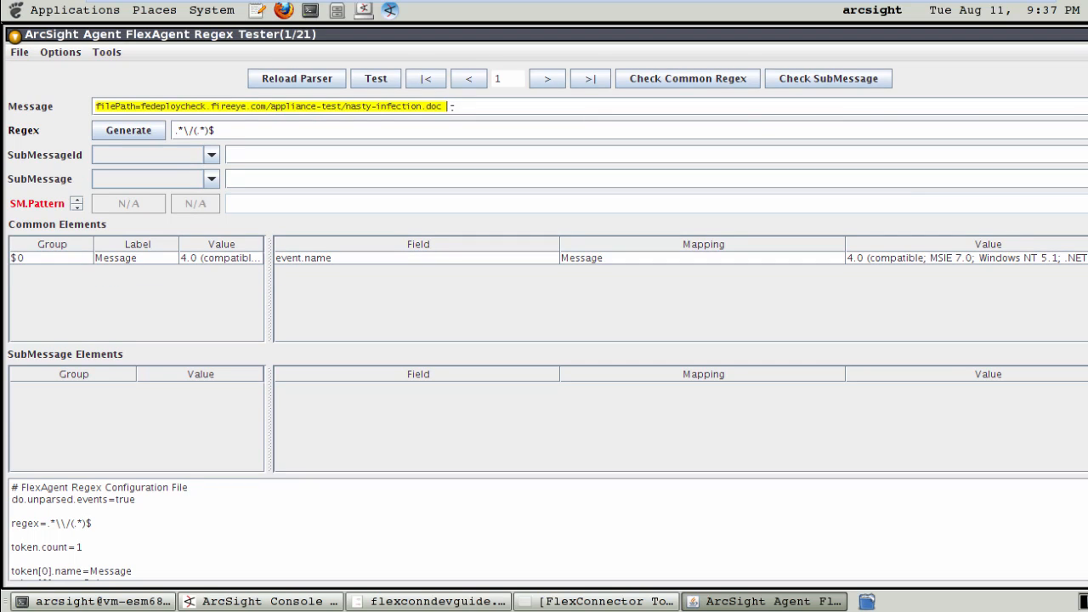
{"action": "key", "text": "BackSpace"}
Generate a (\S+) regex for the trimmed message and save the FlexAgent regex file.
{"action": "left_click", "coordinate": [131, 133]}
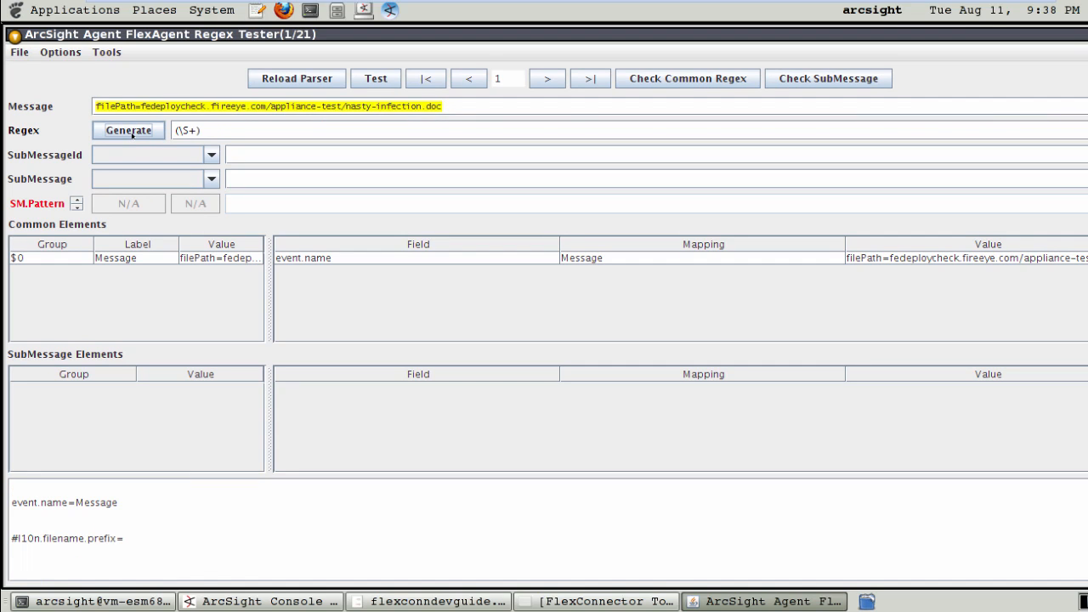
{"action": "left_click", "coordinate": [19, 52]}
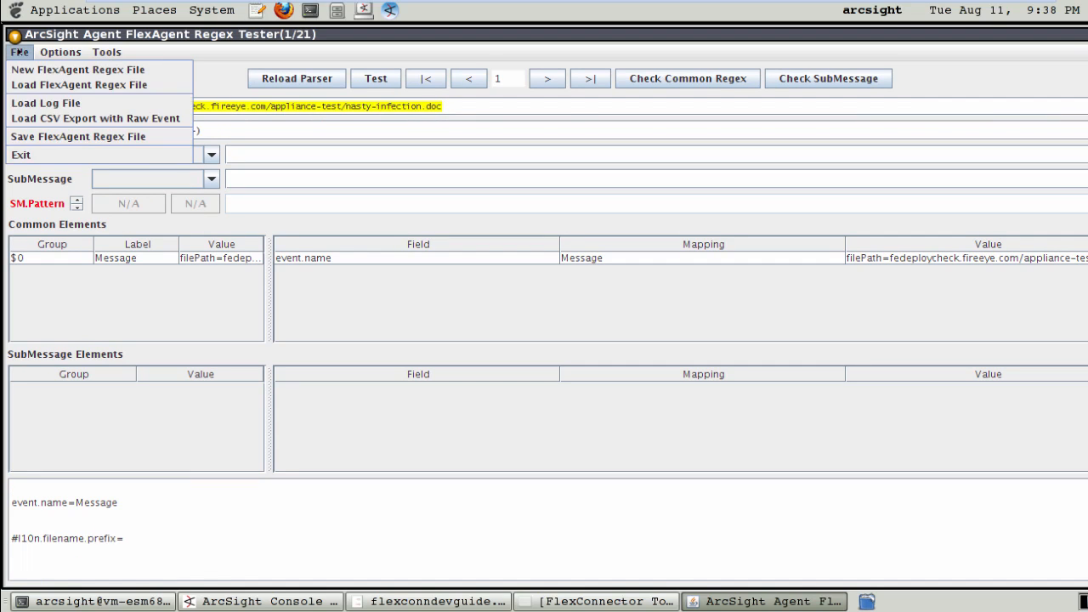
{"action": "left_click", "coordinate": [24, 137]}
{"action": "left_click_drag", "start_coordinate": [202, 131], "coordinate": [173, 131]}
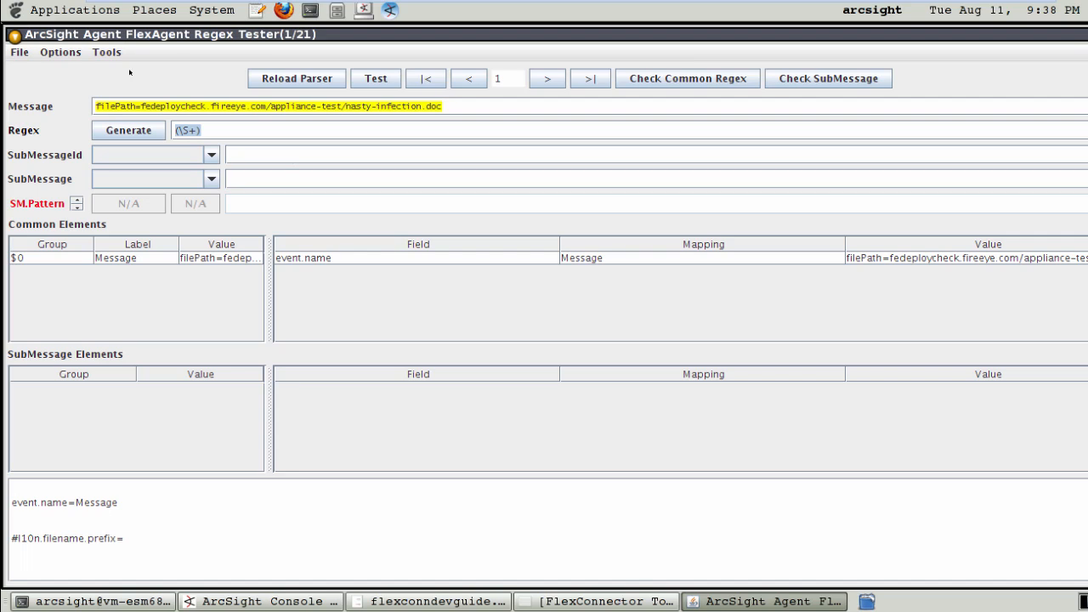
Strip the filePath= prefix from the message and start erasing the old (\S+) regex.
{"action": "left_click", "coordinate": [140, 106]}
{"action": "key", "text": "BackSpace"}
{"action": "key", "text": "BackSpace"}
{"action": "key", "text": "BackSpace"}
{"action": "key", "text": "BackSpace"}
{"action": "key", "text": "BackSpace"}
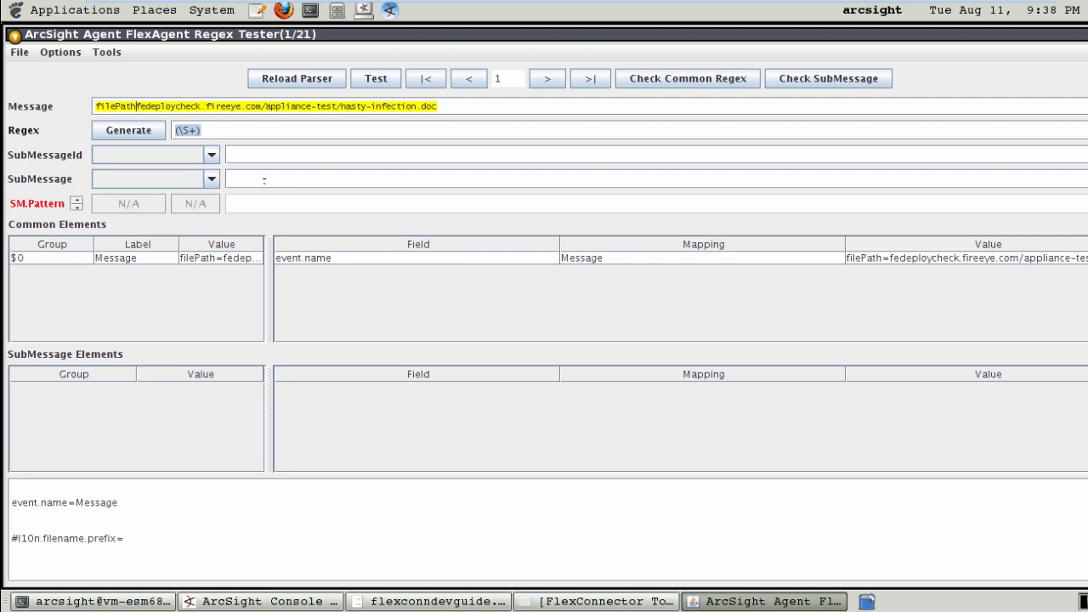
{"action": "key", "text": "BackSpace"}
{"action": "key", "text": "BackSpace"}
{"action": "key", "text": "BackSpace"}
{"action": "key", "text": "BackSpace"}
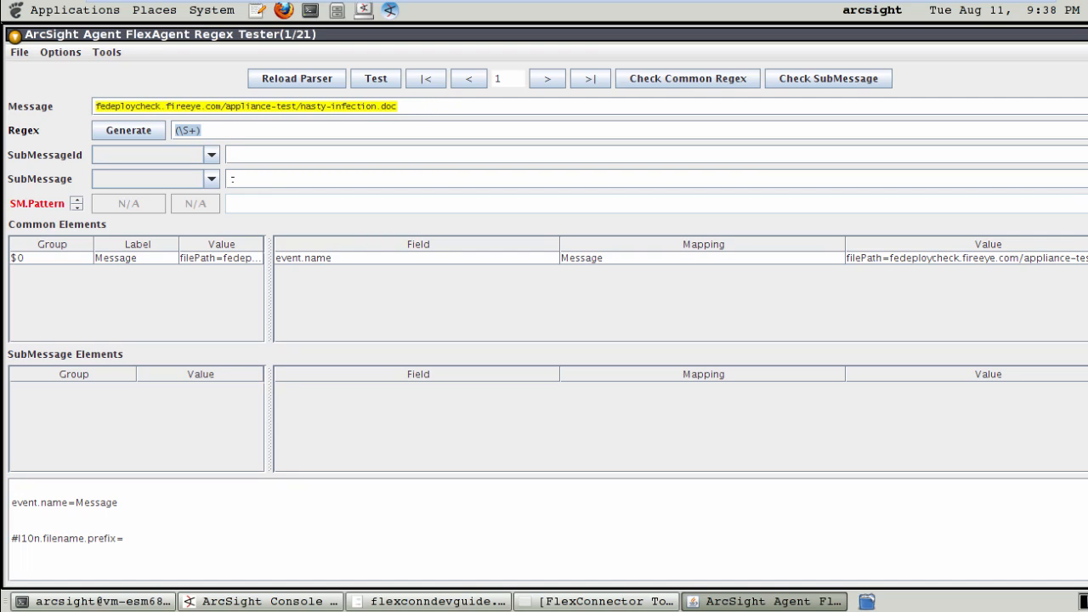
{"action": "left_click", "coordinate": [223, 126]}
{"action": "key", "text": "BackSpace"}
{"action": "key", "text": "BackSpace"}
{"action": "key", "text": "BackSpace"}
{"action": "key", "text": "BackSpace"}
{"action": "key", "text": "BackSpace"}
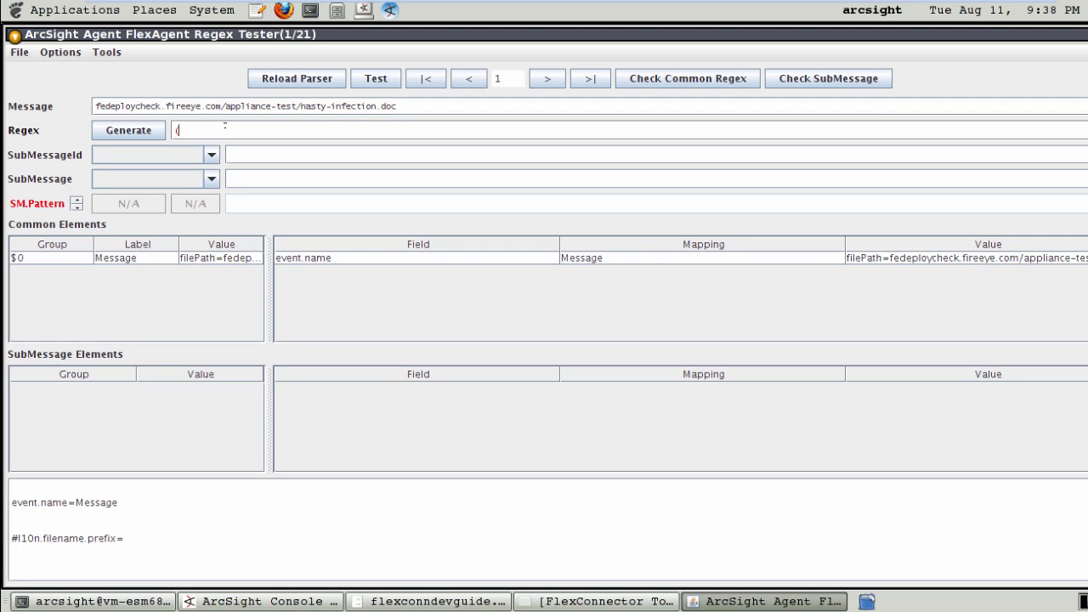
Enter the regex .*\/(.*)$, save the regex file, and widen the results table.
{"action": "type", "text": ".*"}
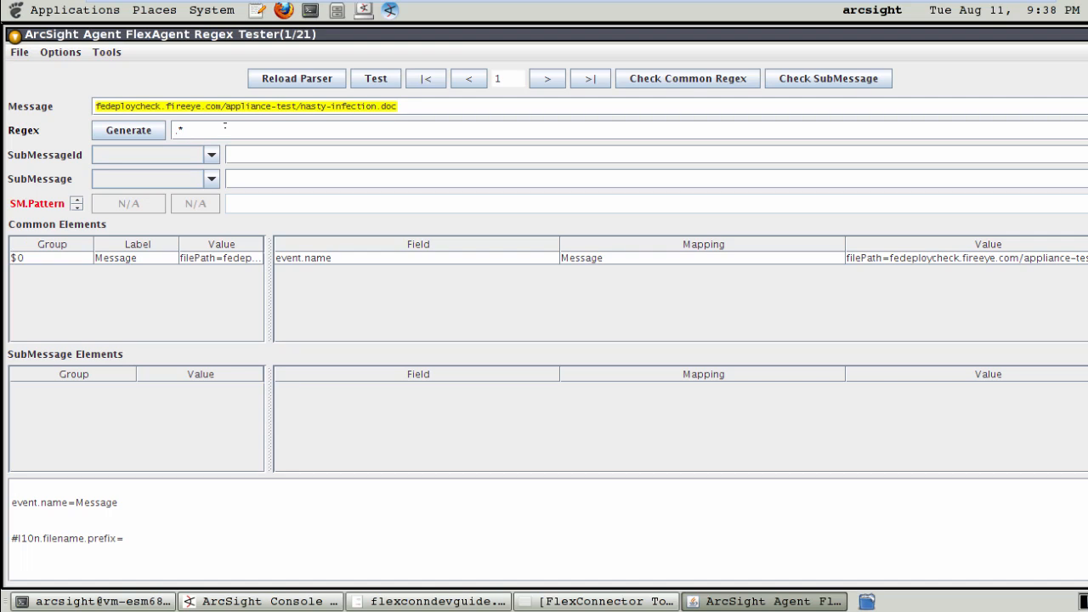
{"action": "type", "text": "\\/(.*)"}
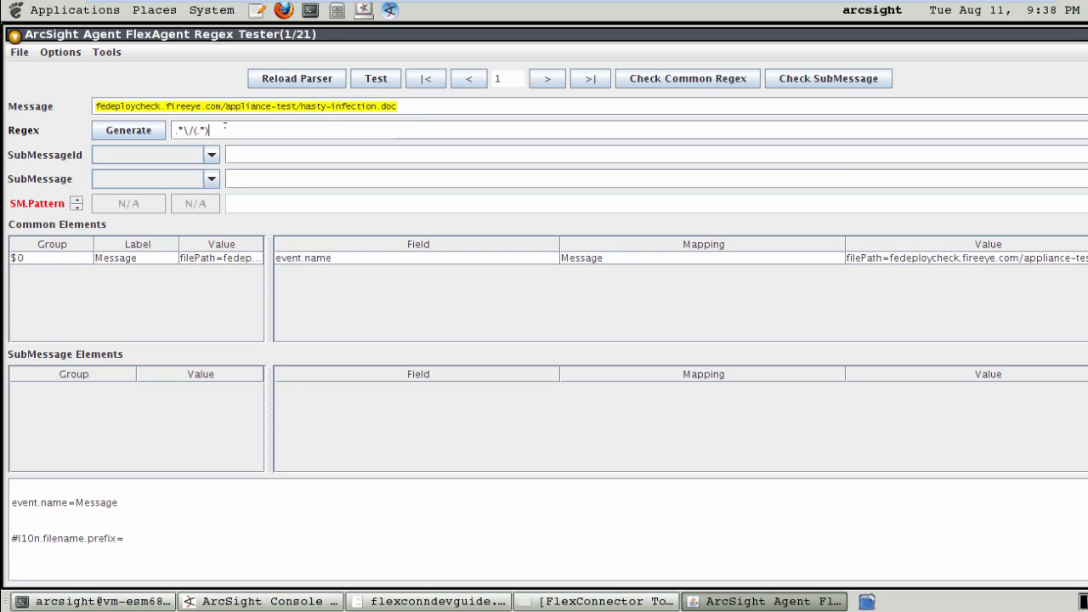
{"action": "type", "text": "$"}
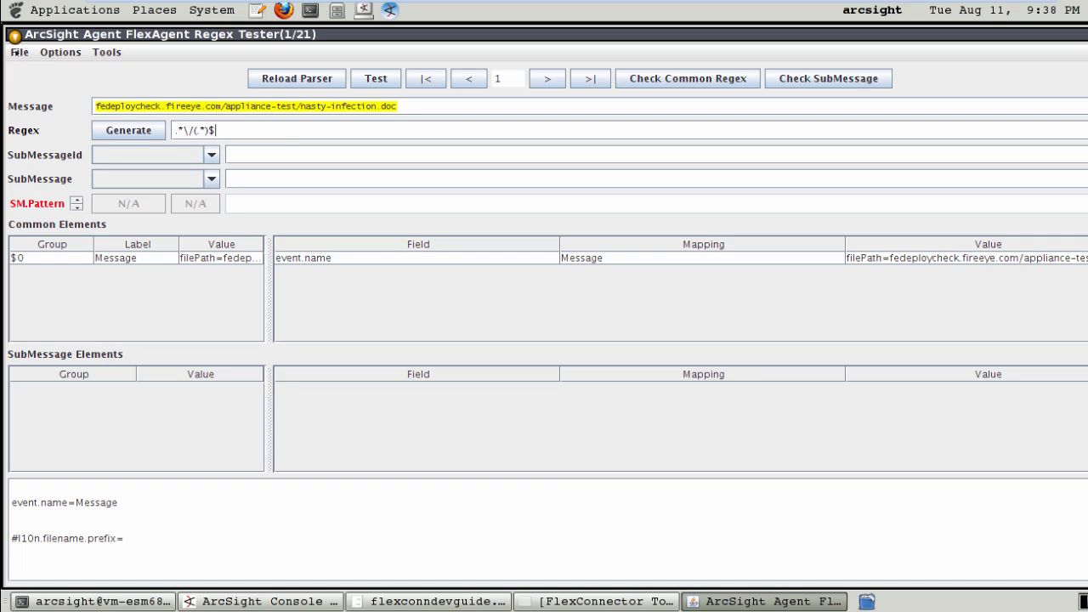
{"action": "left_click", "coordinate": [15, 52]}
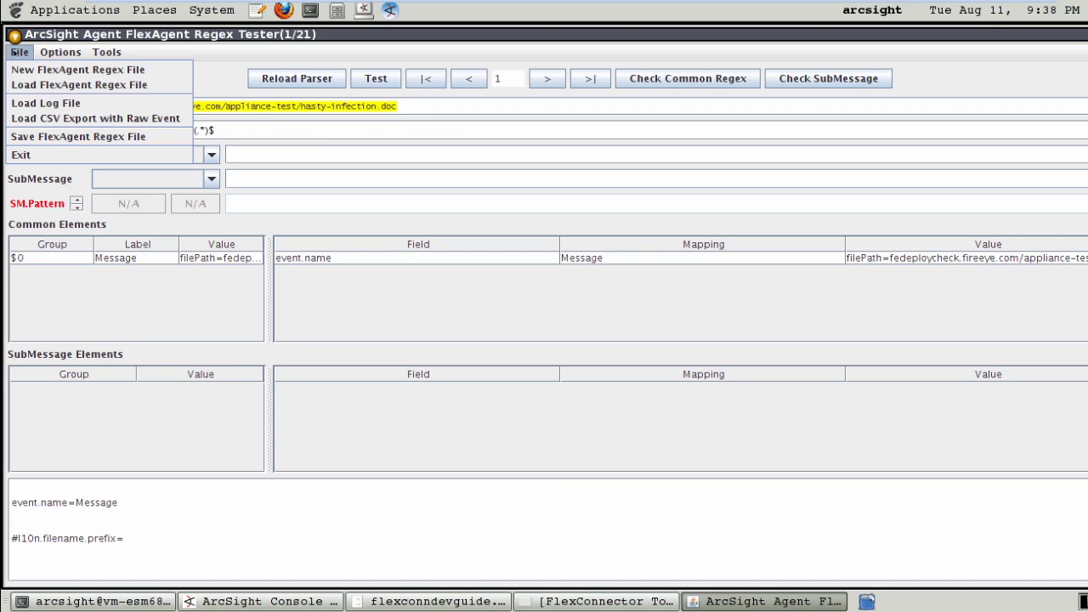
{"action": "left_click", "coordinate": [47, 136]}
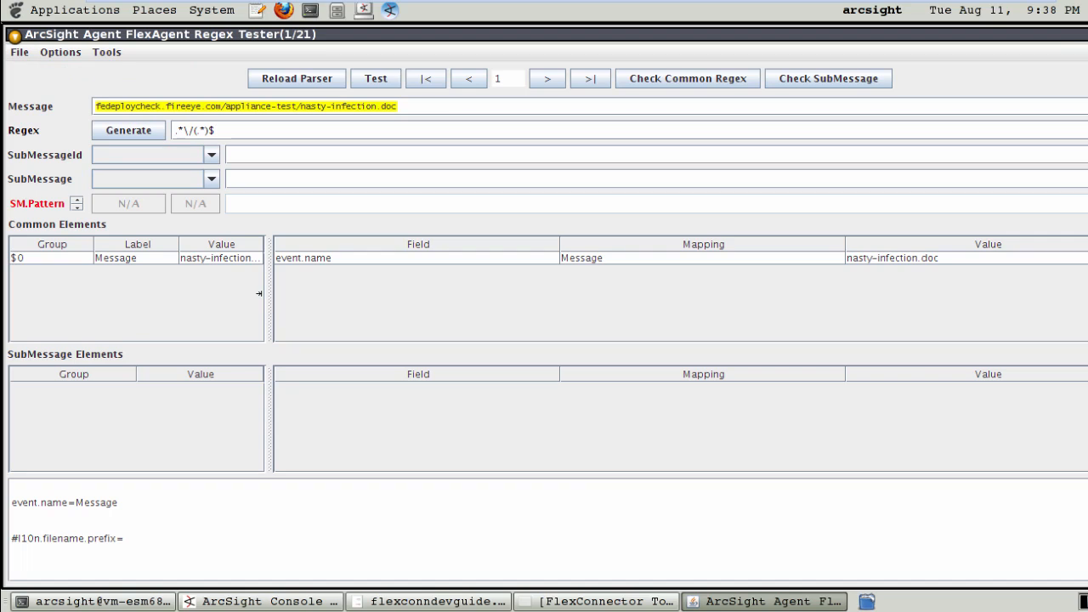
{"action": "left_click_drag", "start_coordinate": [264, 298], "coordinate": [351, 308]}
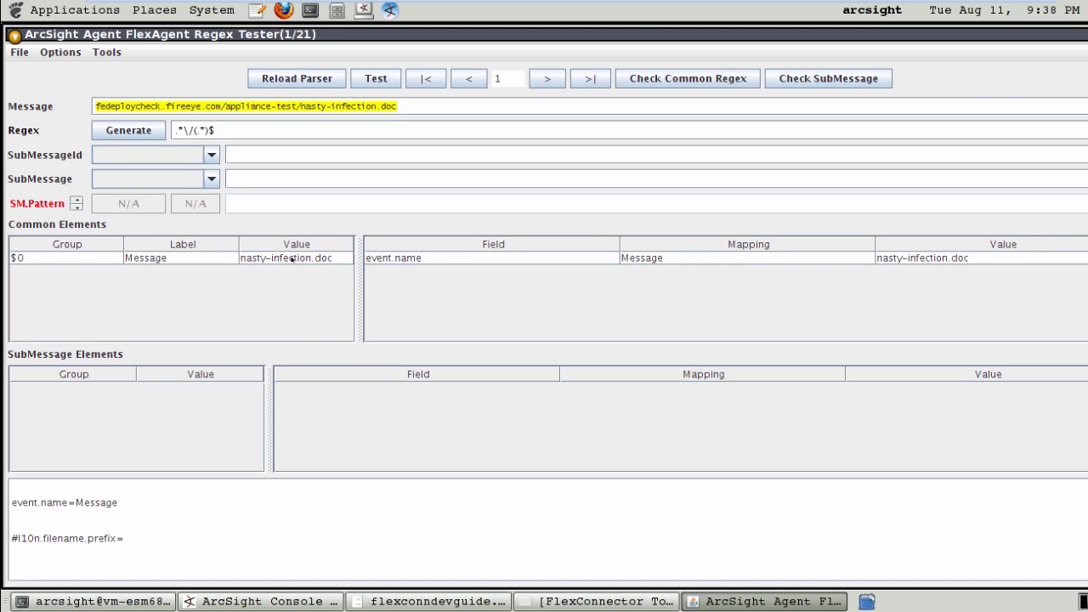
Wrap the directory part in parentheses to make (.*\/)(.*)$ and save again.
{"action": "left_click", "coordinate": [197, 131]}
{"action": "key", "text": "Left"}
{"action": "type", "text": ")"}
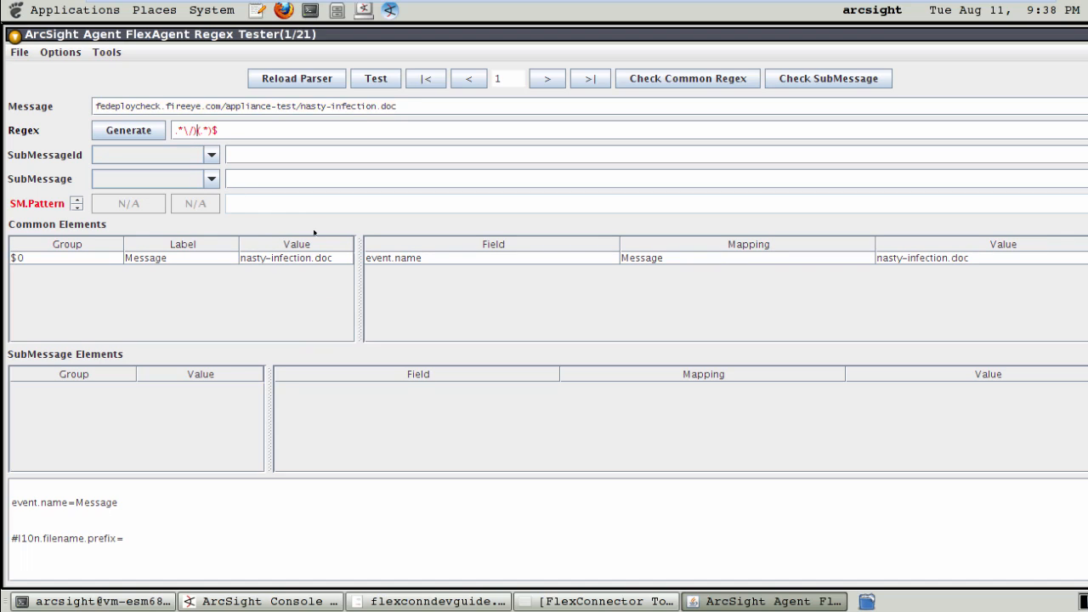
{"action": "key", "text": "Left"}
{"action": "key", "text": "Left"}
{"action": "key", "text": "Left"}
{"action": "key", "text": "Left"}
{"action": "key", "text": "Left"}
{"action": "type", "text": "("}
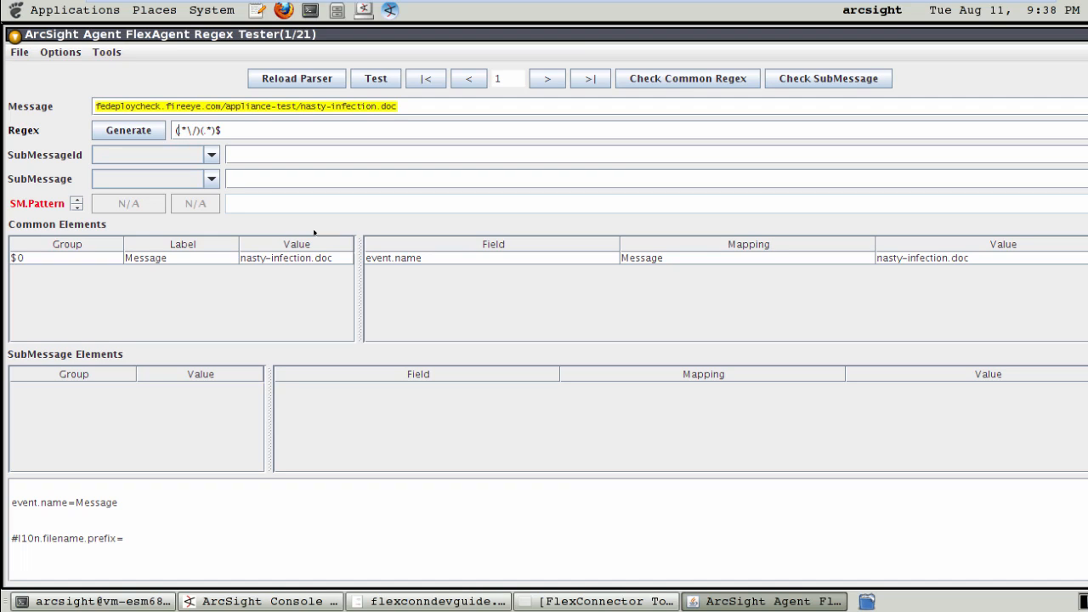
{"action": "left_click", "coordinate": [19, 52]}
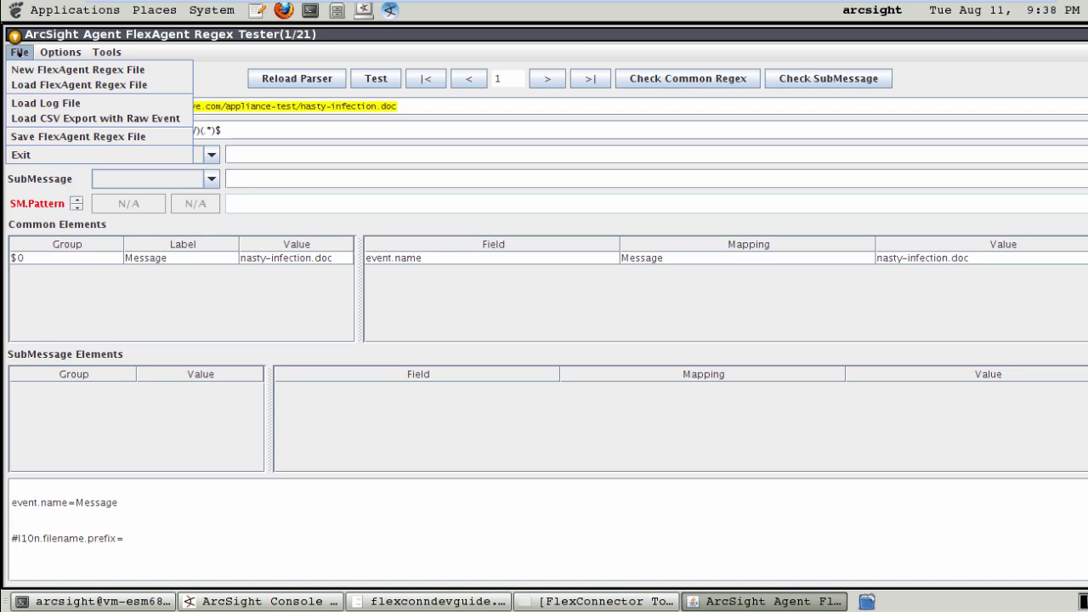
{"action": "left_click", "coordinate": [32, 136]}
Widen the results table and Value column to check both groups, then close the tester.
{"action": "left_click", "coordinate": [285, 261]}
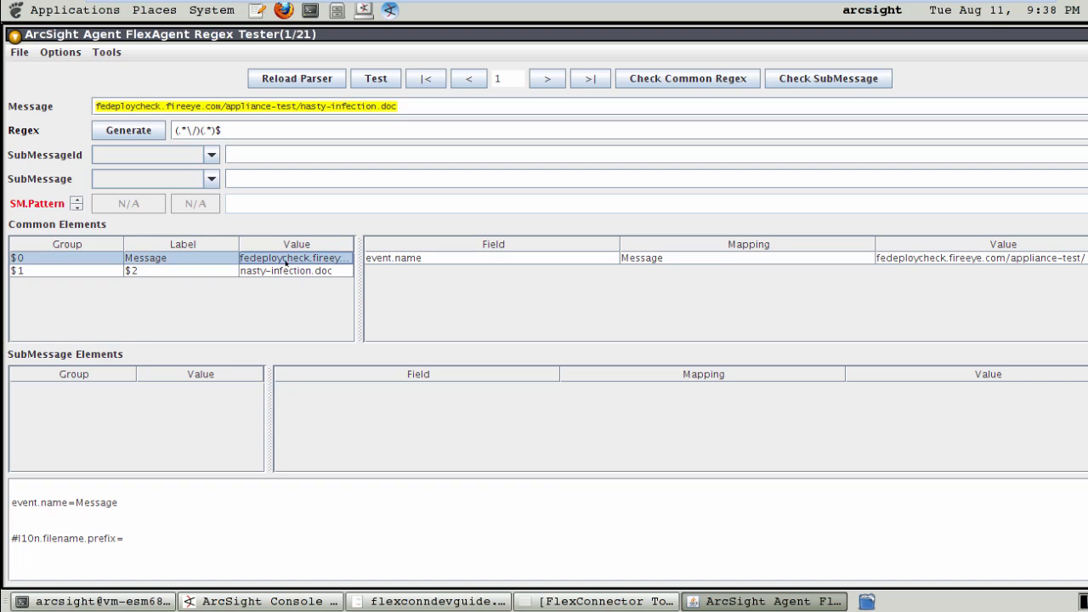
{"action": "left_click_drag", "start_coordinate": [358, 281], "coordinate": [634, 299]}
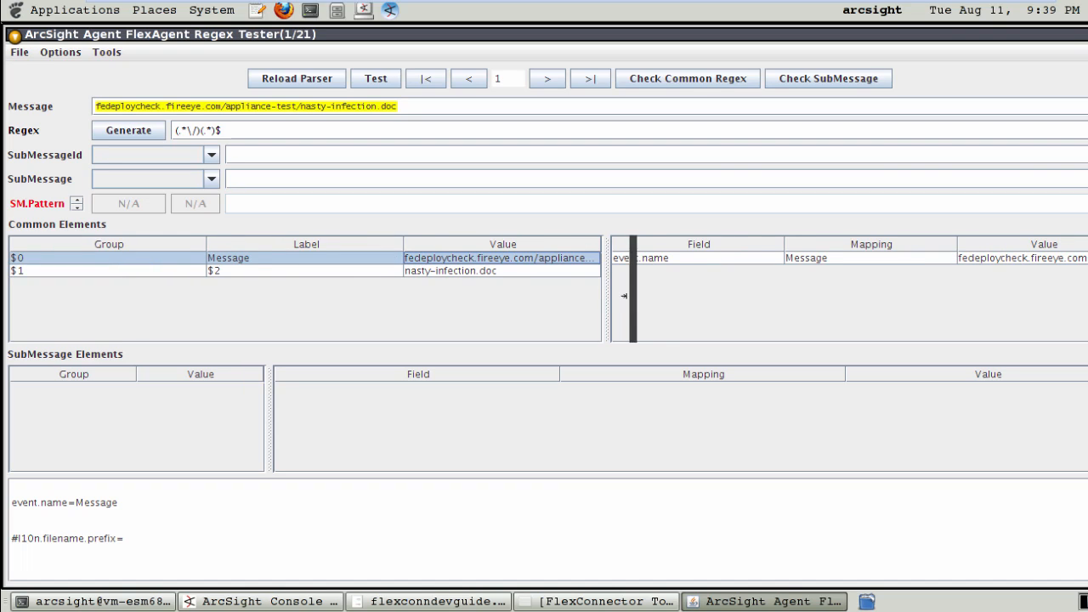
{"action": "left_click_drag", "start_coordinate": [388, 241], "coordinate": [330, 244]}
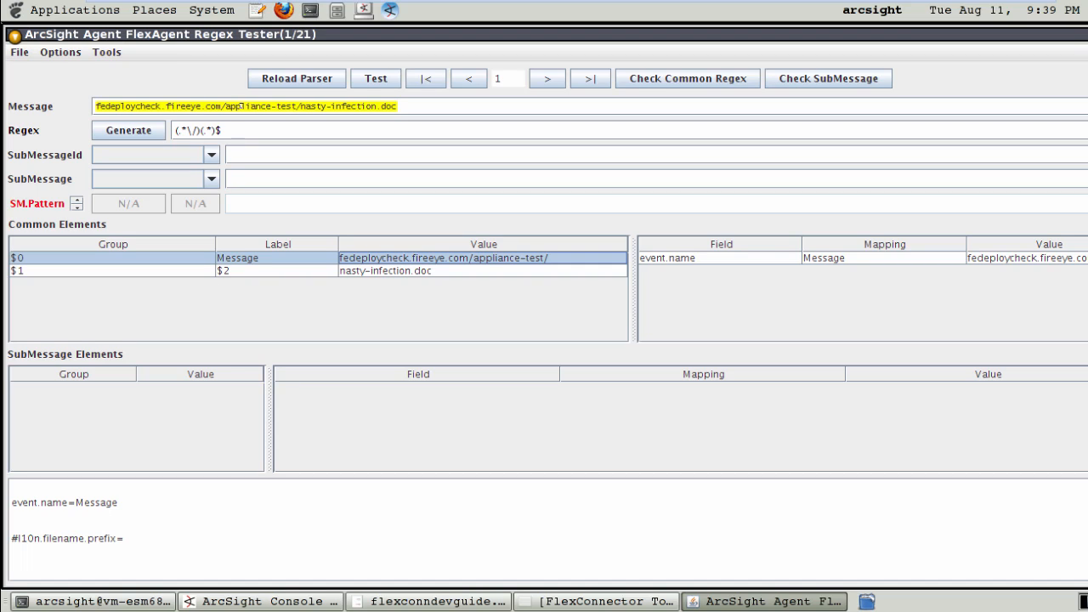
{"action": "triple_click", "coordinate": [228, 129]}
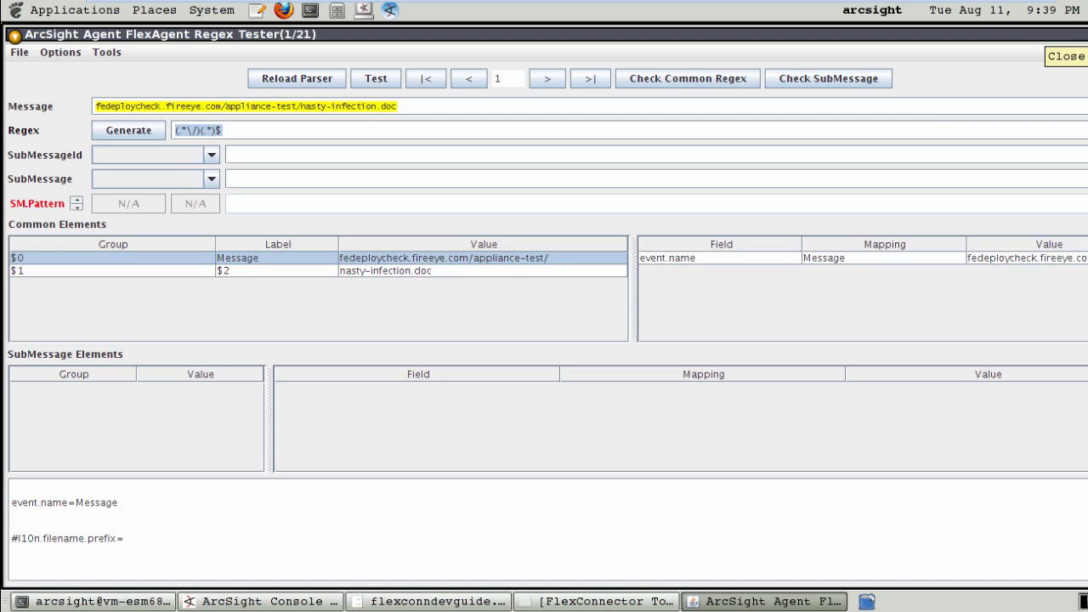
{"action": "left_click", "coordinate": [1079, 34]}
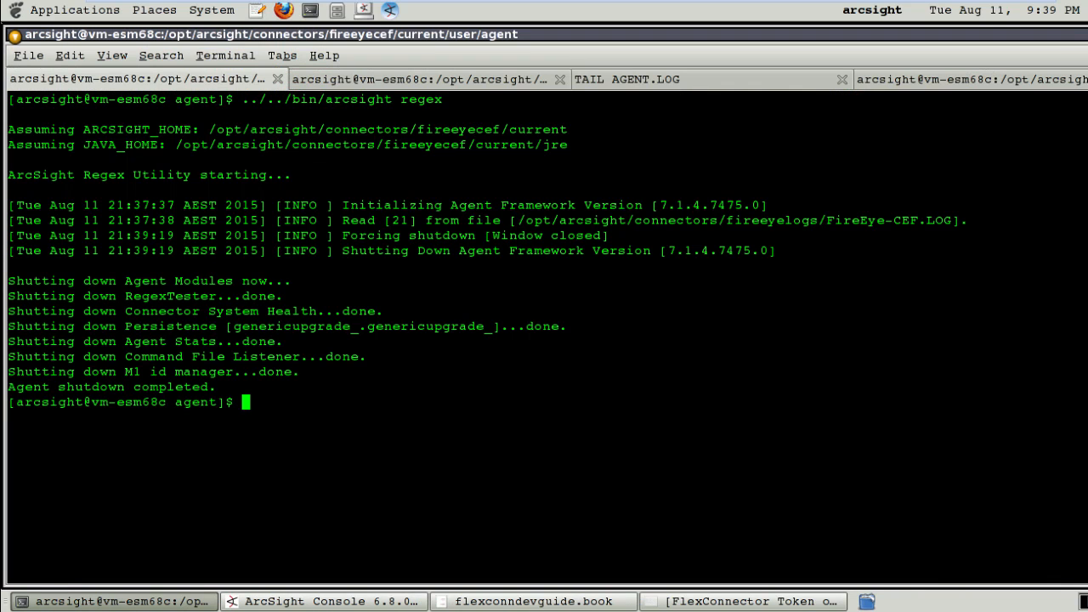
Save the map file with the regexToken fileName rule and quit vim with :wq.
{"action": "left_click", "coordinate": [966, 81]}
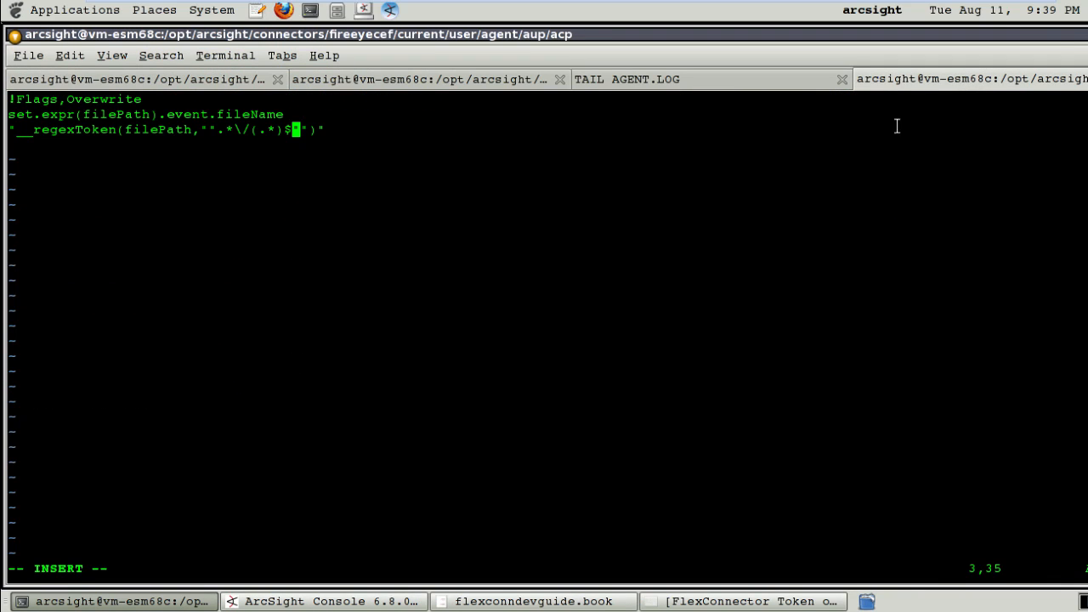
{"action": "key", "text": "Escape"}
{"action": "type", "text": ":wq"}
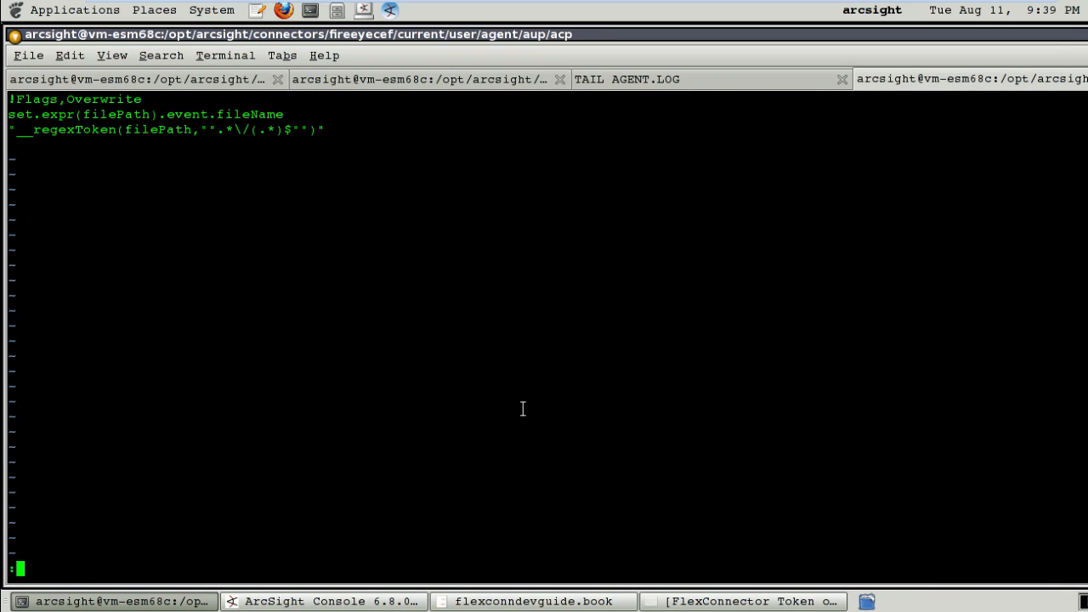
{"action": "key", "text": "Return"}
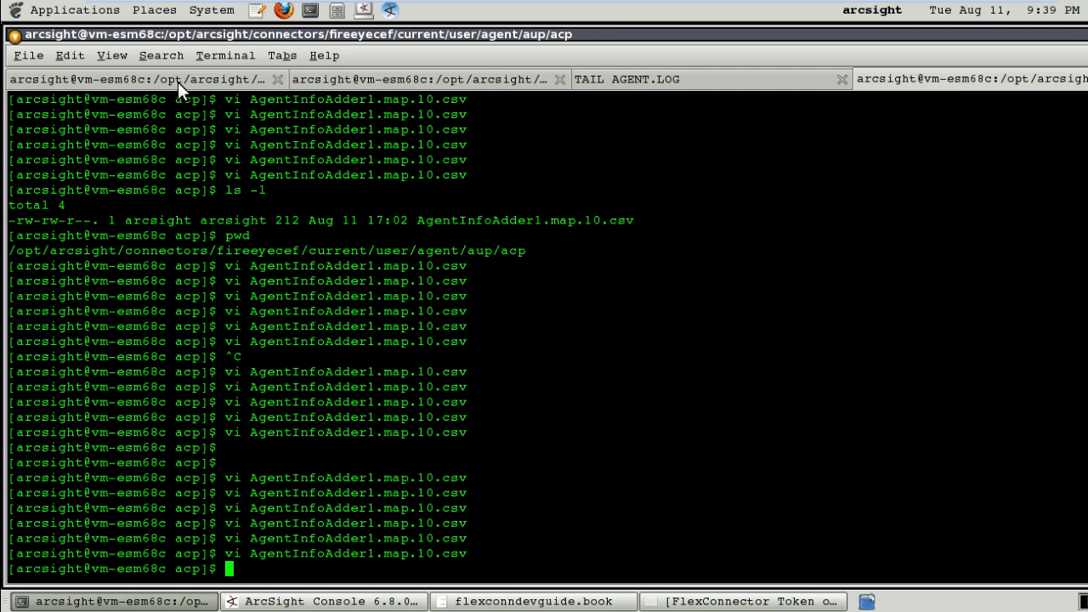
Rerun ../../bin/arcsight agents to restart the connector and switch to the agent.log tail.
{"action": "left_click", "coordinate": [177, 81]}
{"action": "double_click", "coordinate": [426, 366]}
{"action": "key", "text": "Up"}
{"action": "key", "text": "Up"}
{"action": "key", "text": "Up"}
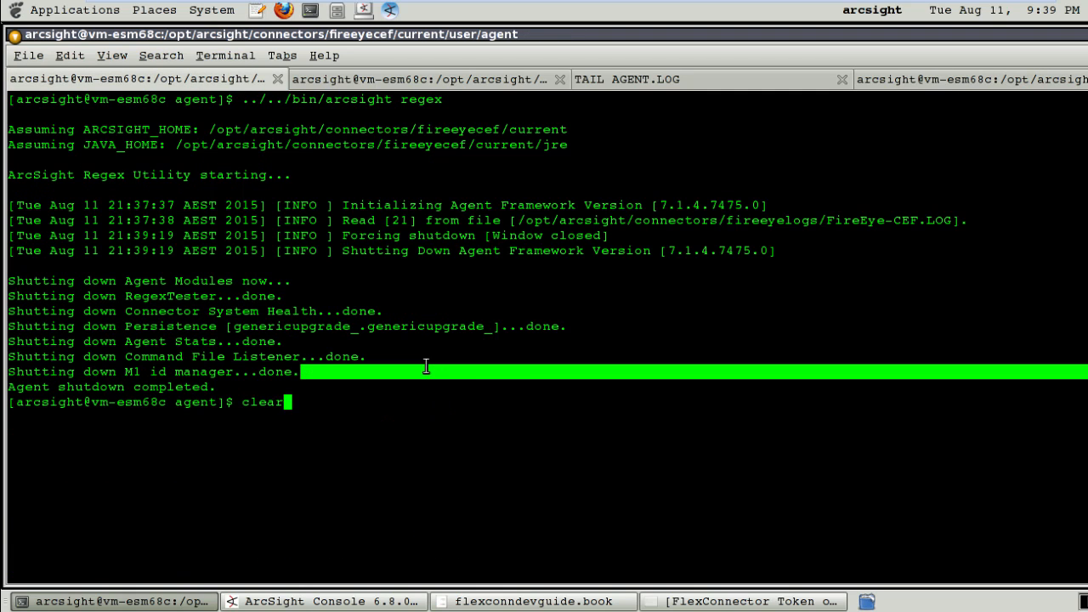
{"action": "key", "text": "Return"}
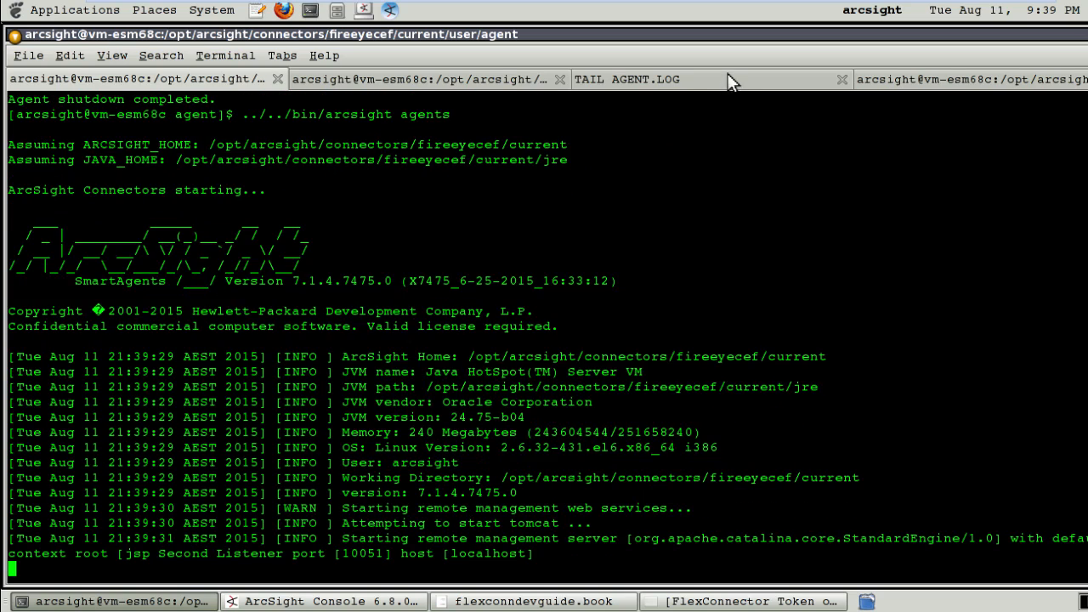
{"action": "left_click", "coordinate": [727, 79]}
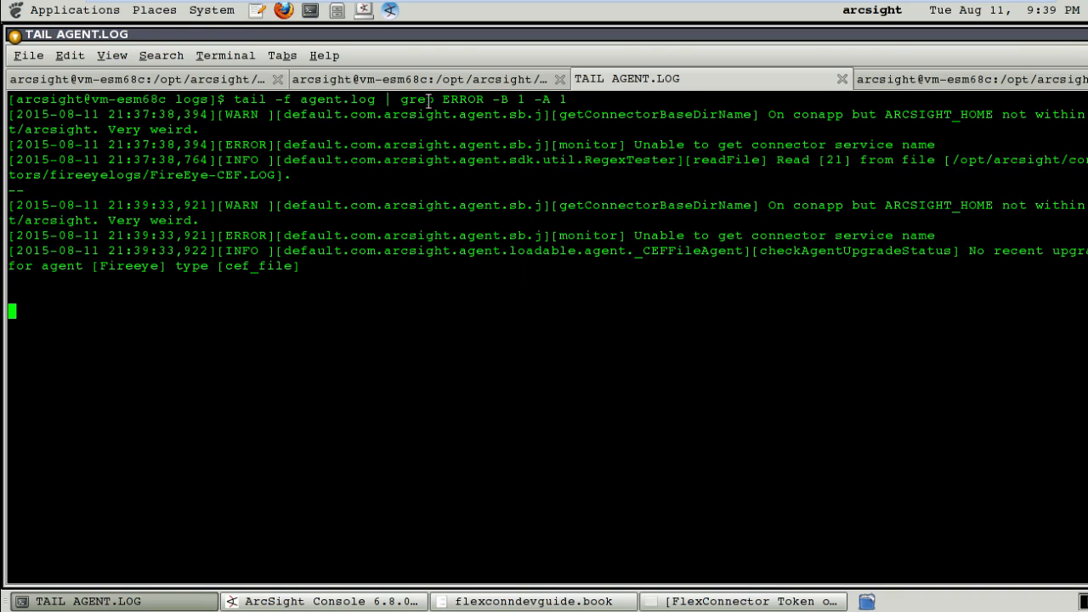
Check the grep ERROR -B 1 -A 1 log filter, then bring ArcSight Console to the front.
{"action": "double_click", "coordinate": [463, 99]}
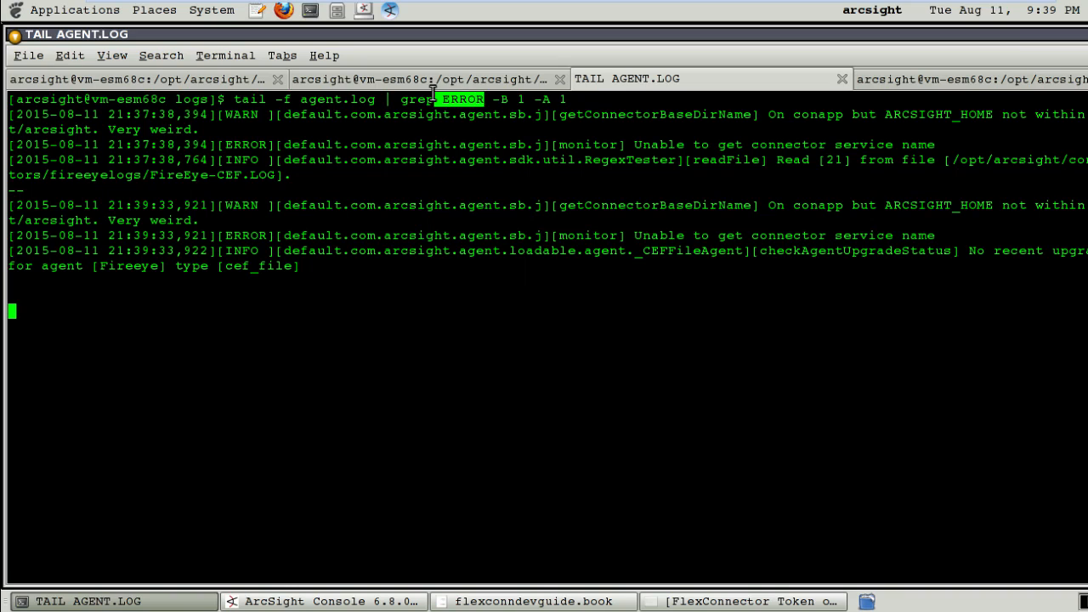
{"action": "left_click", "coordinate": [490, 99]}
{"action": "double_click", "coordinate": [517, 99]}
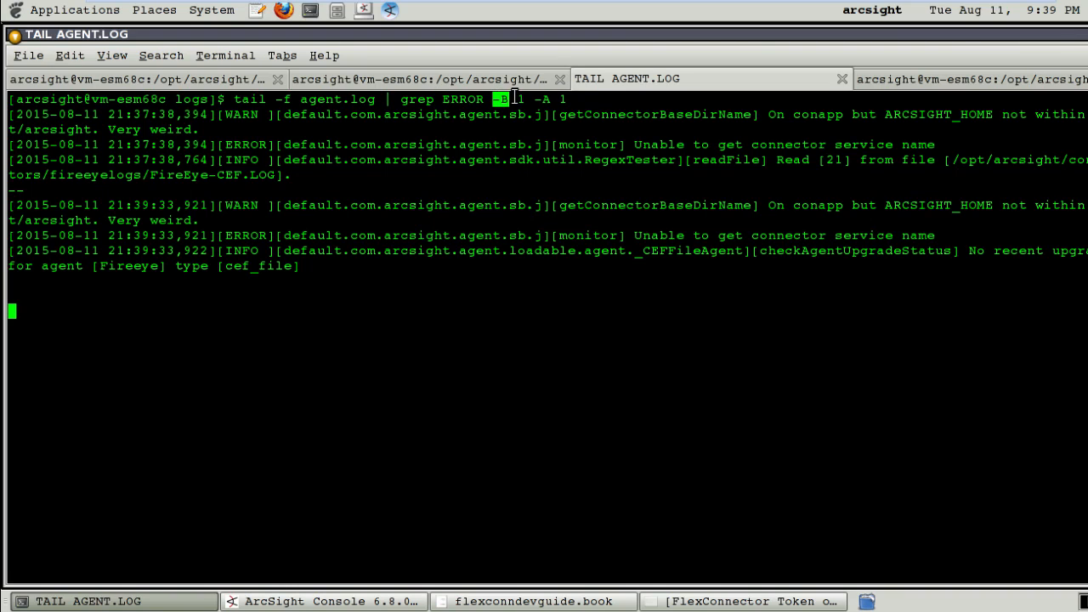
{"action": "left_click_drag", "start_coordinate": [534, 97], "coordinate": [560, 97]}
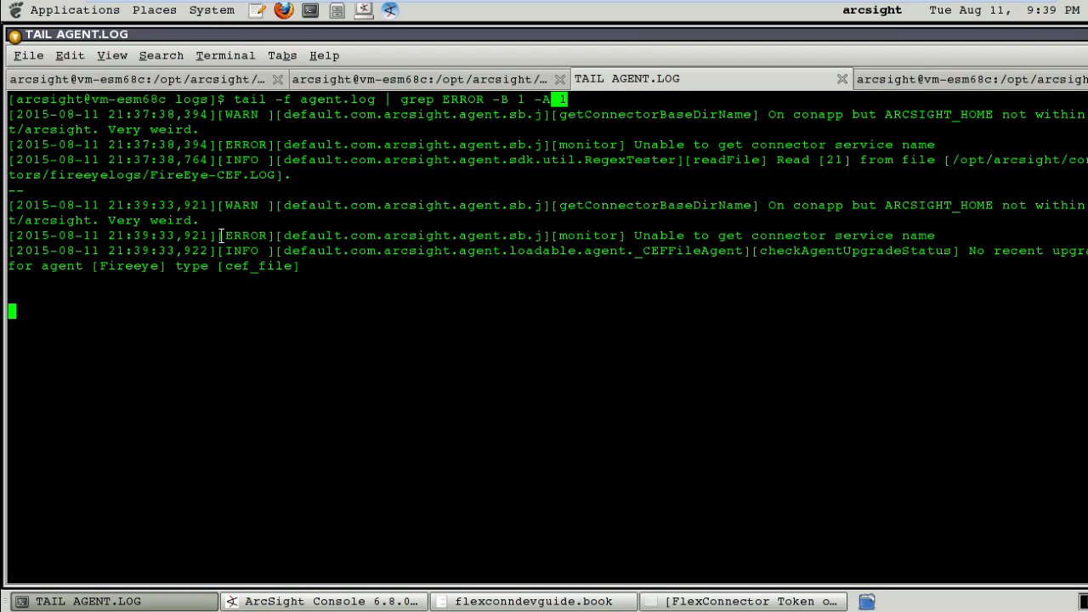
{"action": "left_click", "coordinate": [357, 601]}
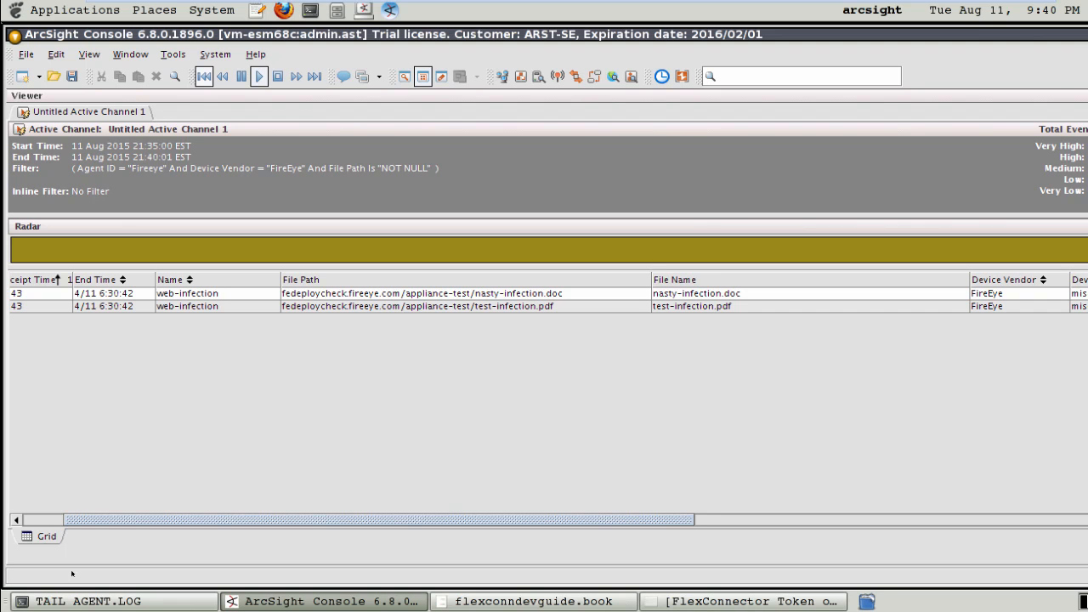
{"action": "left_click", "coordinate": [80, 600]}
{"action": "left_click", "coordinate": [508, 382]}
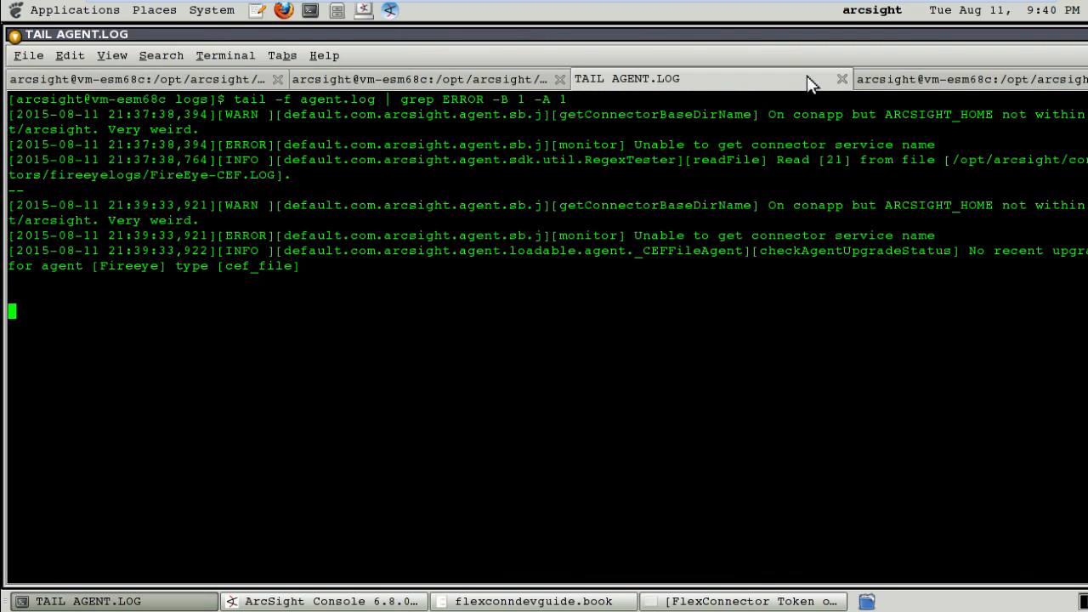
{"action": "left_click", "coordinate": [912, 80]}
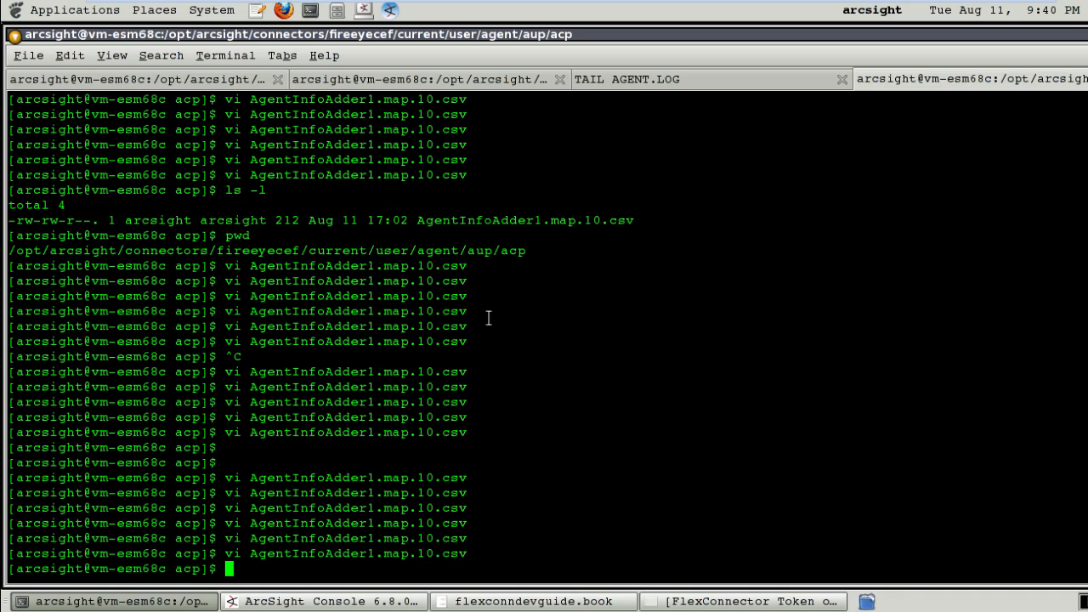
{"action": "key", "text": "Up"}
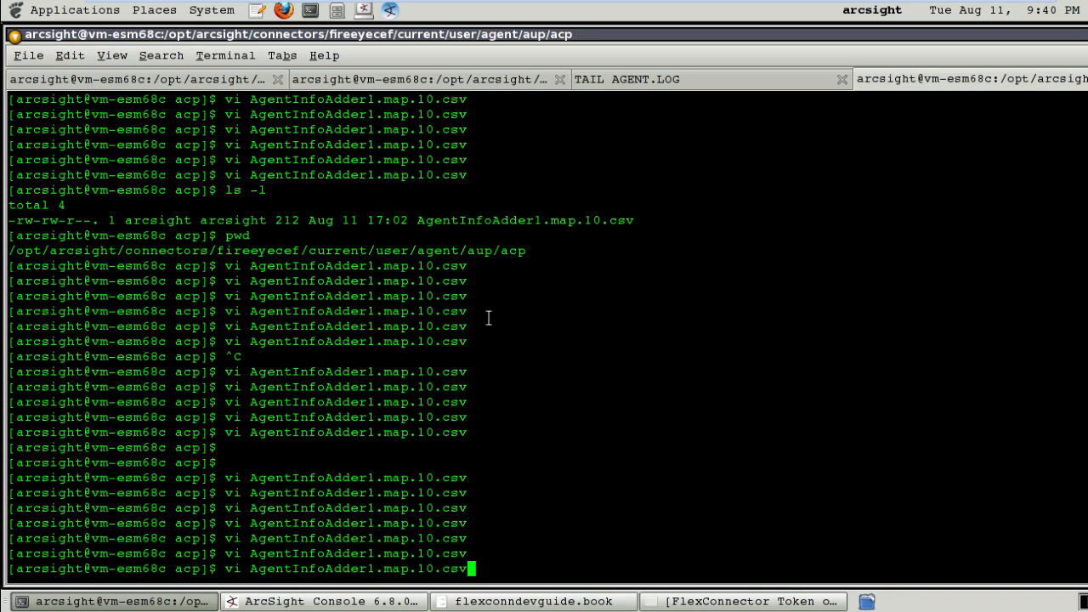
{"action": "key", "text": "Return"}
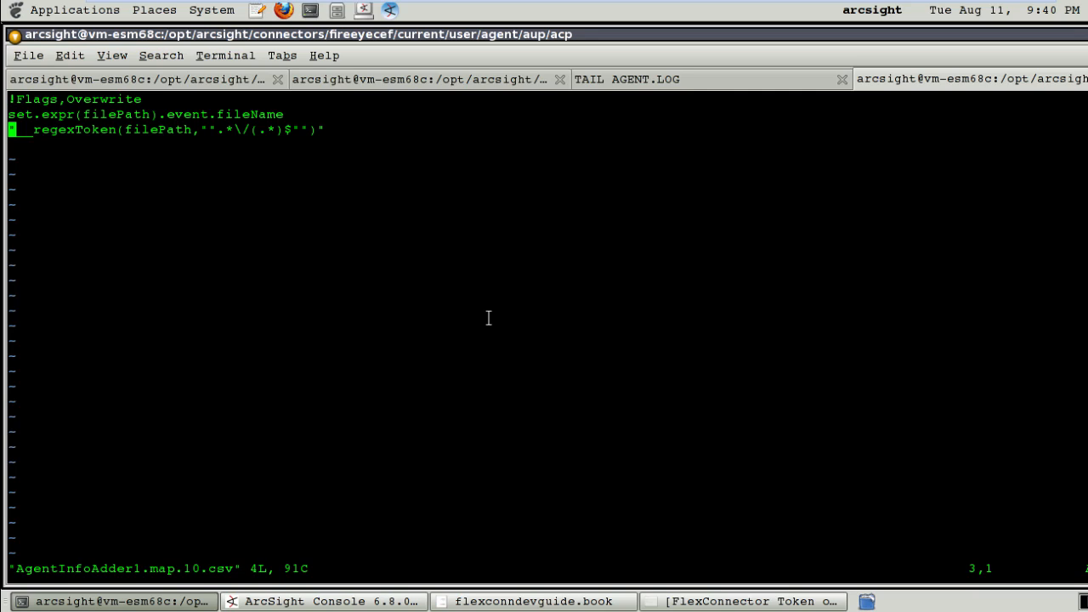
{"action": "key", "text": "Up"}
{"action": "key", "text": "Up"}
{"action": "key", "text": "Down"}
{"action": "key", "text": "Down"}
{"action": "key", "text": "Down"}
{"action": "key", "text": "Up"}
{"action": "key", "text": "Up"}
{"action": "key", "text": "Down"}
{"action": "key", "text": "Up"}
{"action": "key", "text": "Down"}
{"action": "key", "text": "Up"}
{"action": "key", "text": "Right"}
{"action": "key", "text": "Right"}
{"action": "key", "text": "Right"}
{"action": "key", "text": "Right"}
{"action": "key", "text": "Right"}
{"action": "key", "text": "Right"}
{"action": "key", "text": "Right"}
{"action": "key", "text": "Right"}
{"action": "key", "text": "Right"}
{"action": "key", "text": "Right"}
{"action": "key", "text": "Right"}
{"action": "key", "text": "Right"}
{"action": "key", "text": "Right"}
{"action": "key", "text": "Right"}
{"action": "key", "text": "Right"}
{"action": "key", "text": "Right"}
{"action": "key", "text": "Right"}
{"action": "key", "text": "Right"}
{"action": "key", "text": "Right"}
{"action": "key", "text": "Right"}
{"action": "key", "text": "Right"}
{"action": "key", "text": "Right"}
{"action": "key", "text": "Right"}
{"action": "key", "text": "Right"}
{"action": "key", "text": "Right"}
{"action": "key", "text": "Right"}
{"action": "key", "text": "Right"}
{"action": "key", "text": "Right"}
{"action": "key", "text": "Right"}
{"action": "key", "text": "Right"}
{"action": "key", "text": "Down"}
{"action": "left_click", "coordinate": [316, 601]}
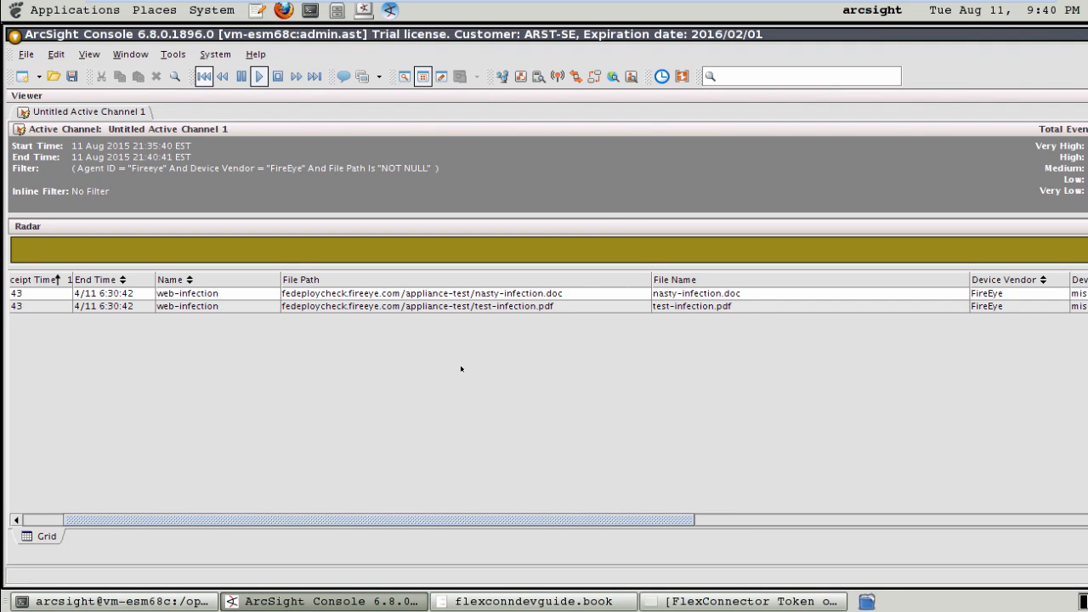